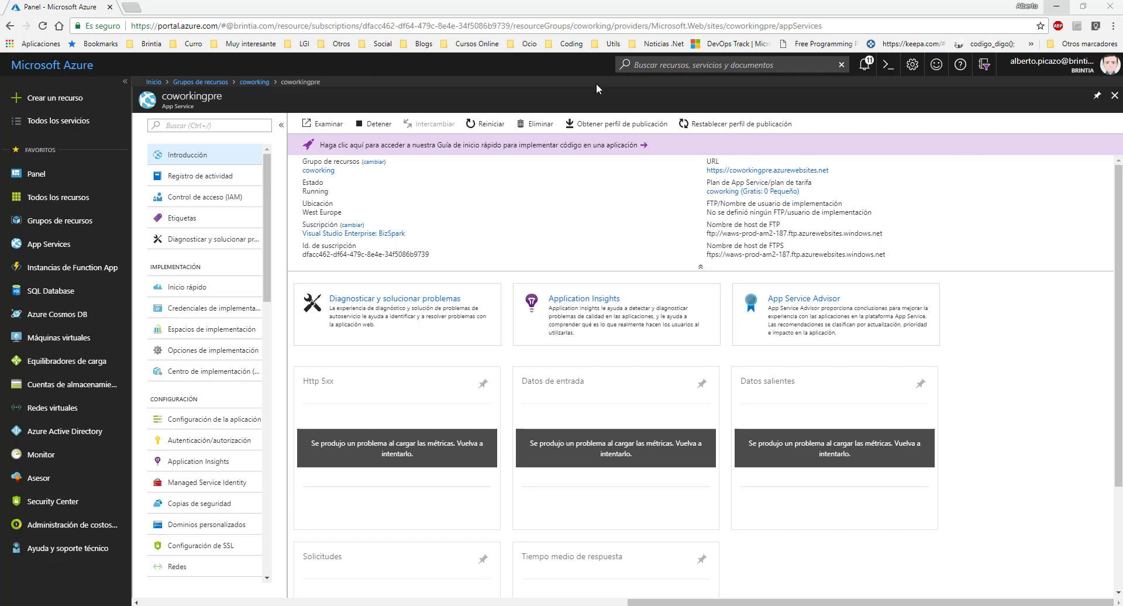
- From the coworking resource group, add a new resource and start the SQL Database creation form
left_click(56, 222)
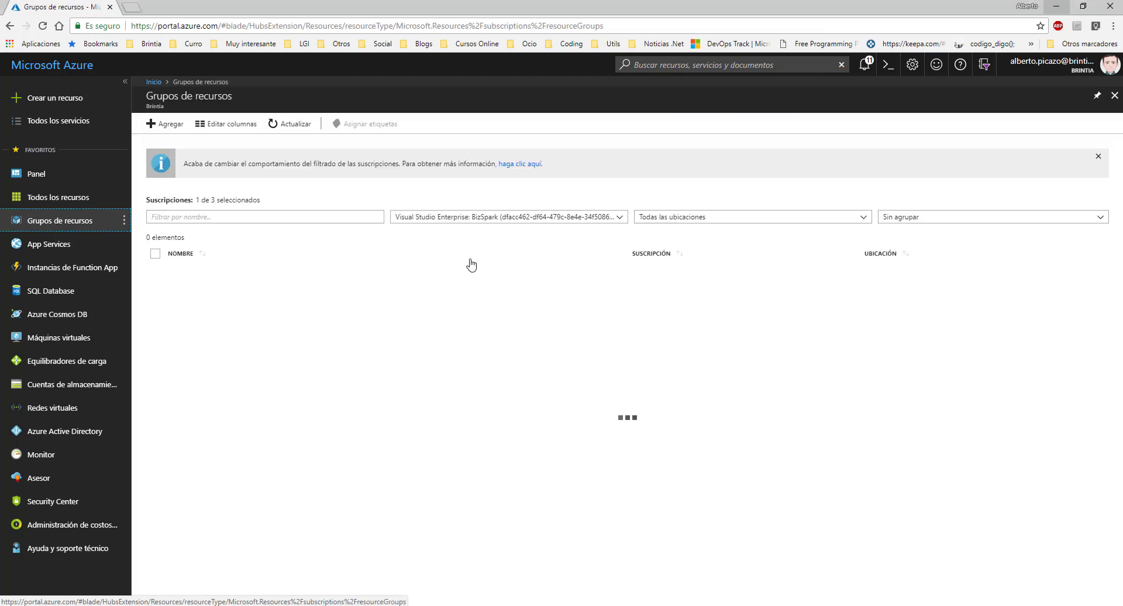
left_click(202, 384)
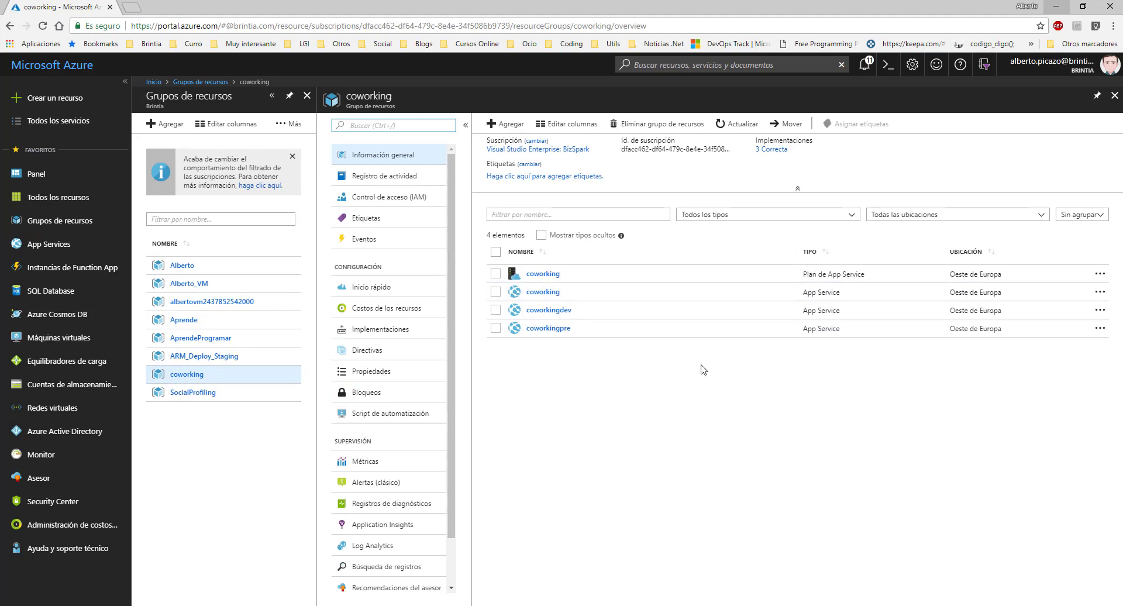
left_click(506, 123)
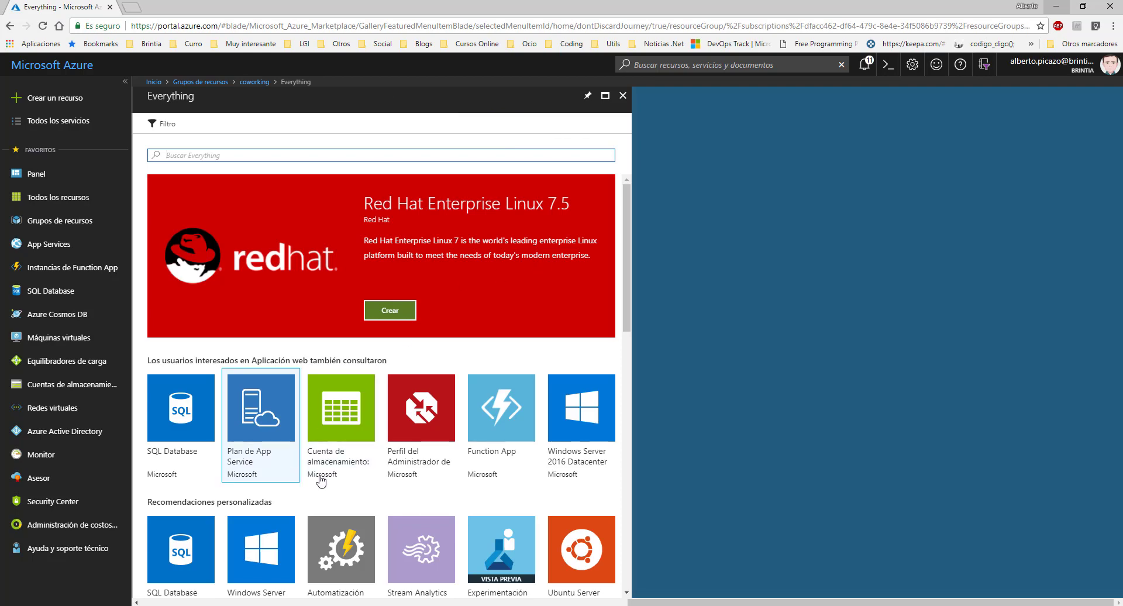
left_click(184, 417)
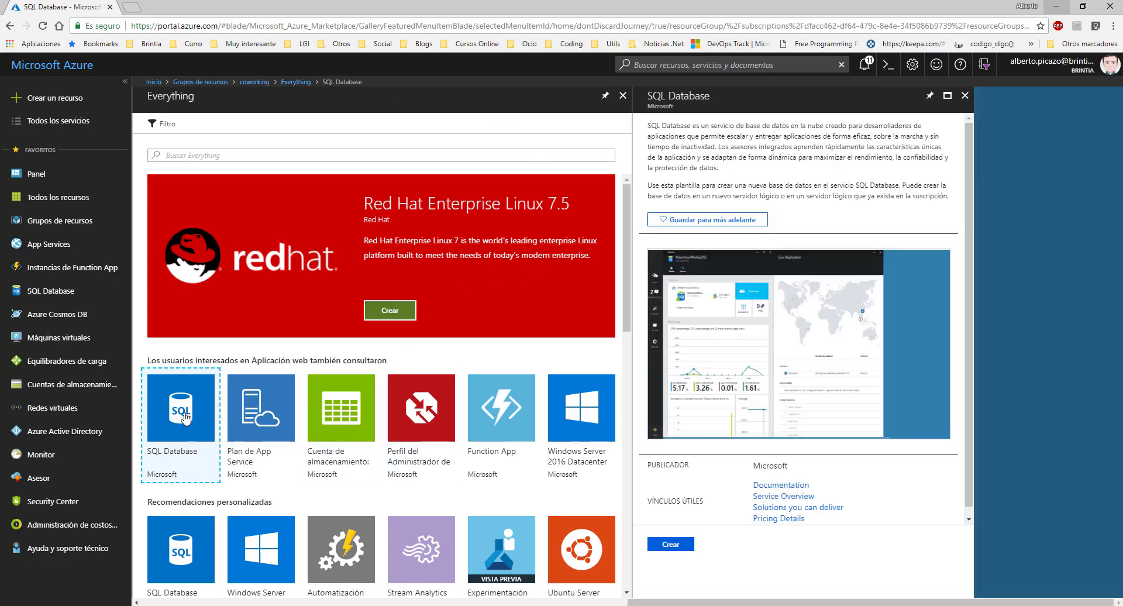
left_click(671, 544)
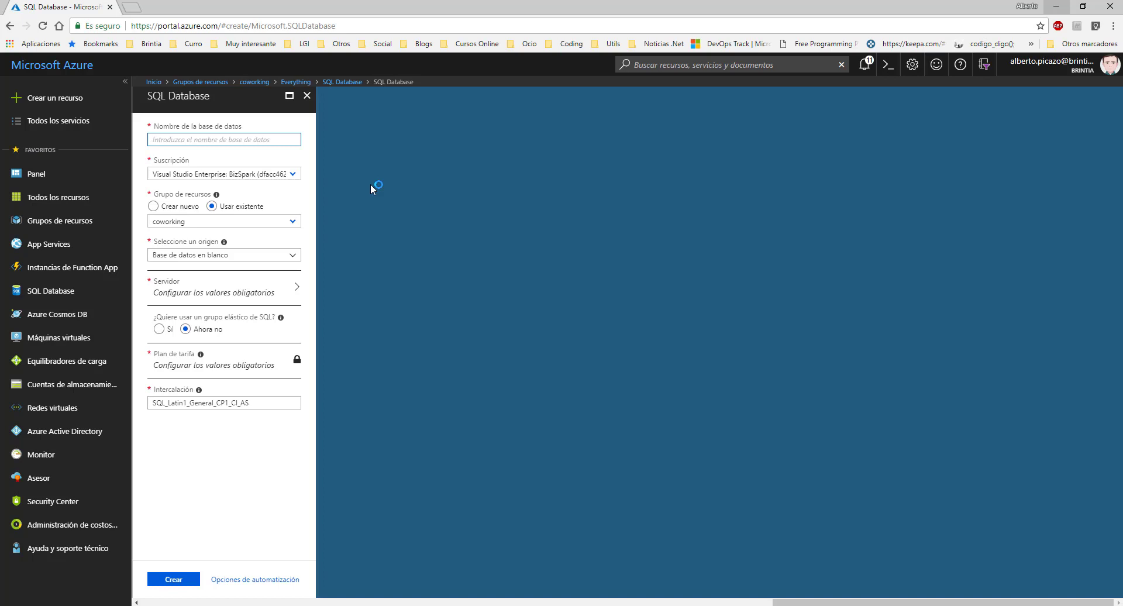
- Name the database coworkingdb, keep 'Base de datos en blanco' as source, and bring up server selection
type("coworkingdb")
left_click(266, 257)
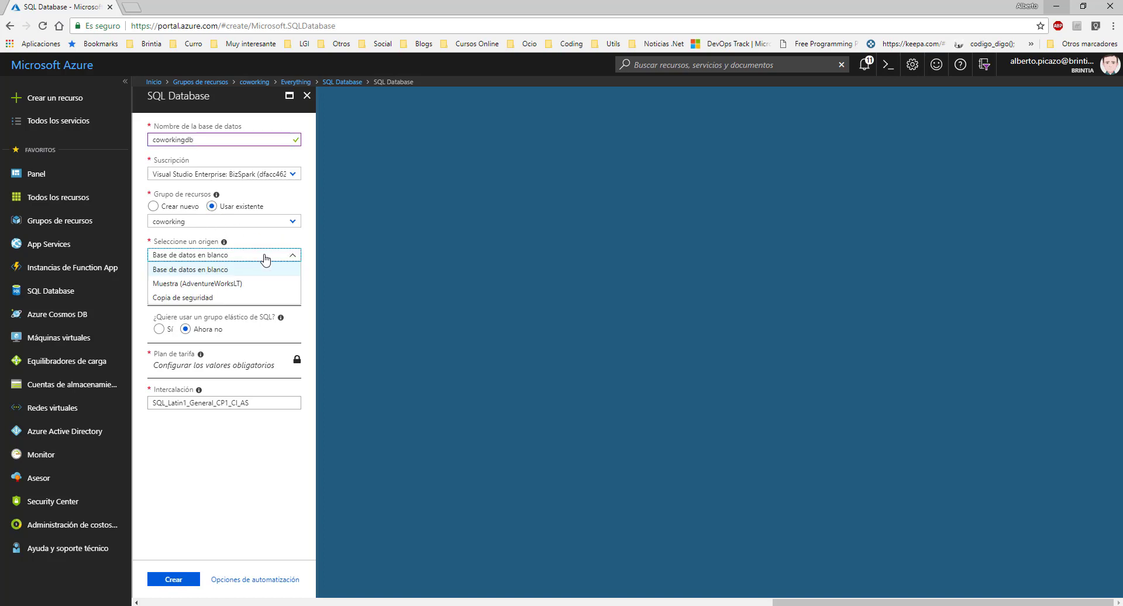
left_click(267, 258)
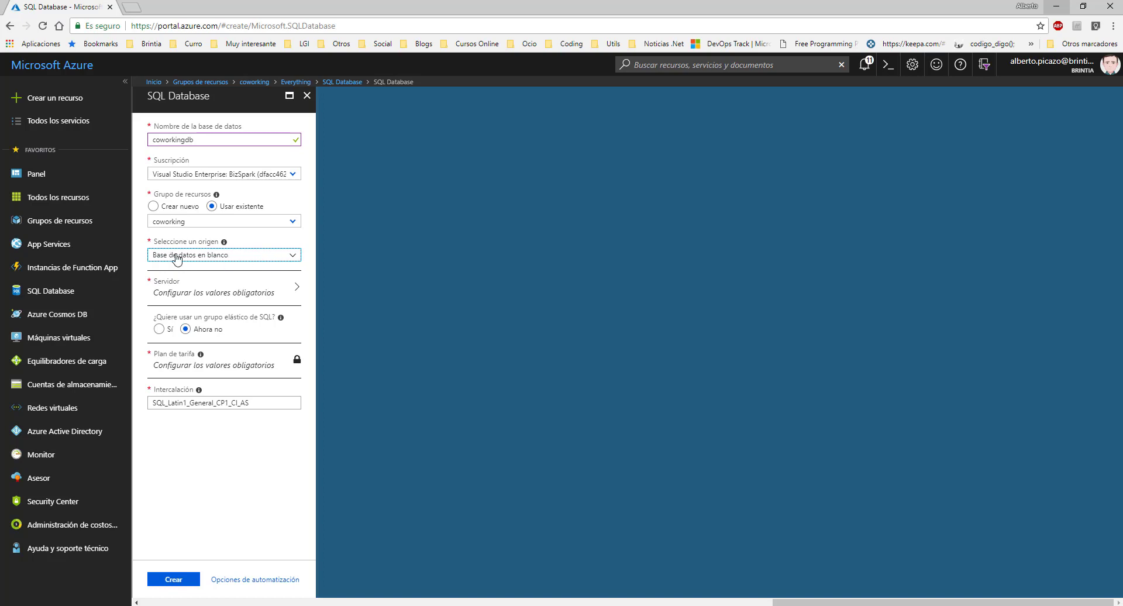
left_click(244, 293)
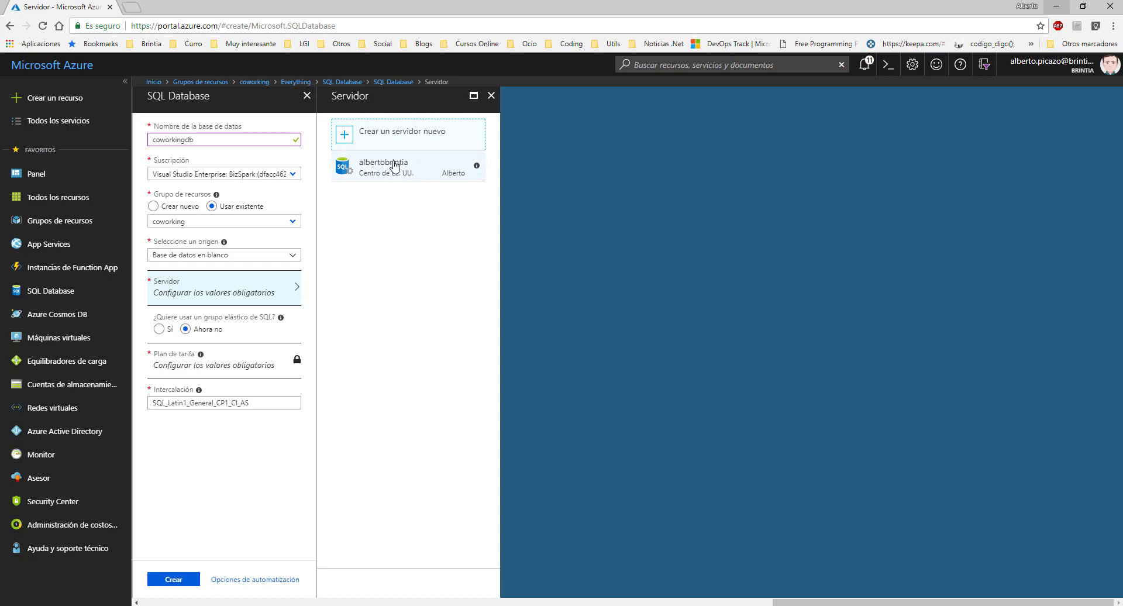
- Create a new Oeste de Europa server named coworkingdb with an admin login and pasted, confirmed password
left_click(385, 128)
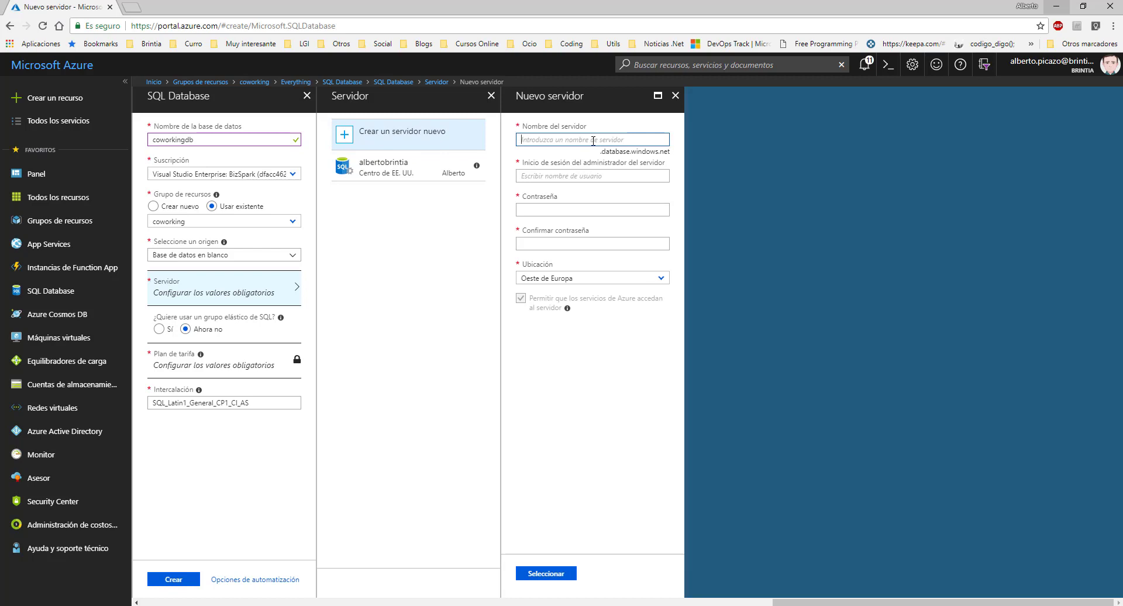
type("coworkingdb")
left_click(579, 174)
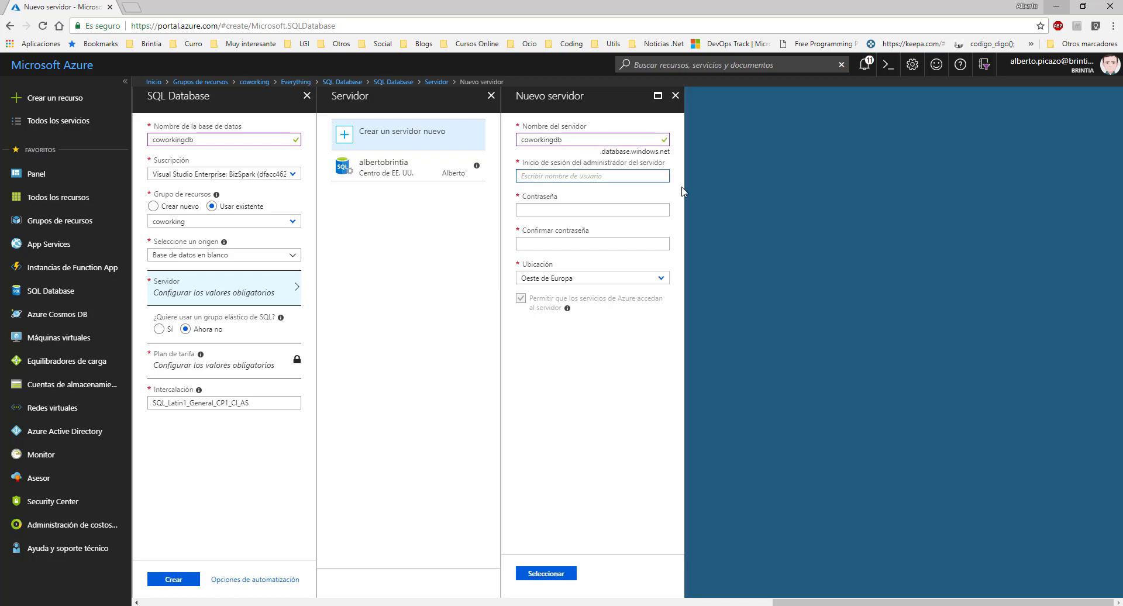
type("coworkinguser")
left_click(621, 210)
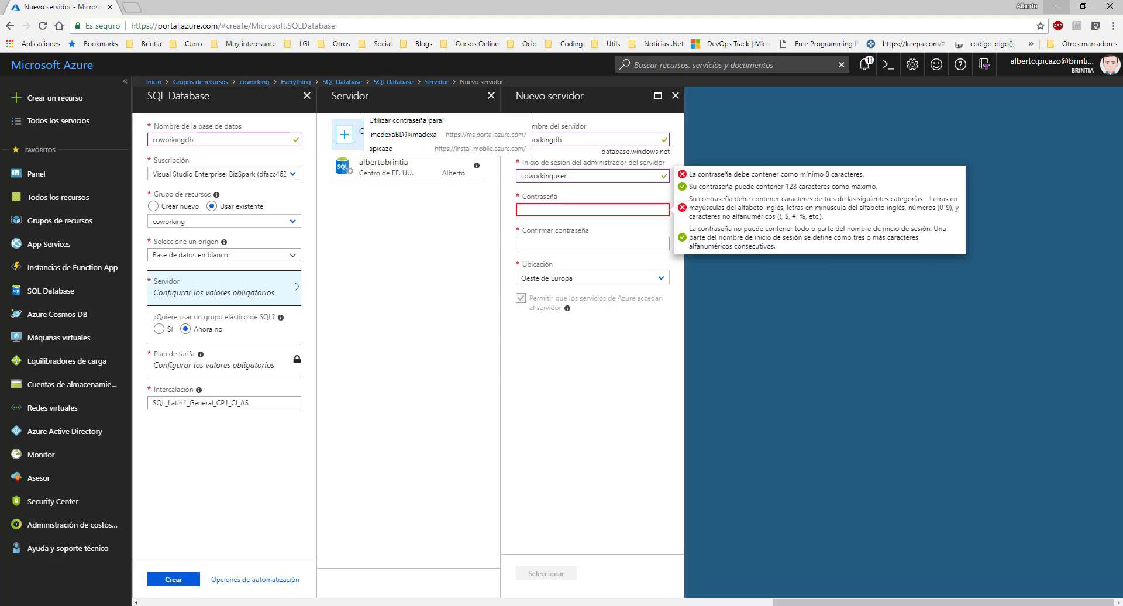
key("alt+Tab")
key("ctrl+v")
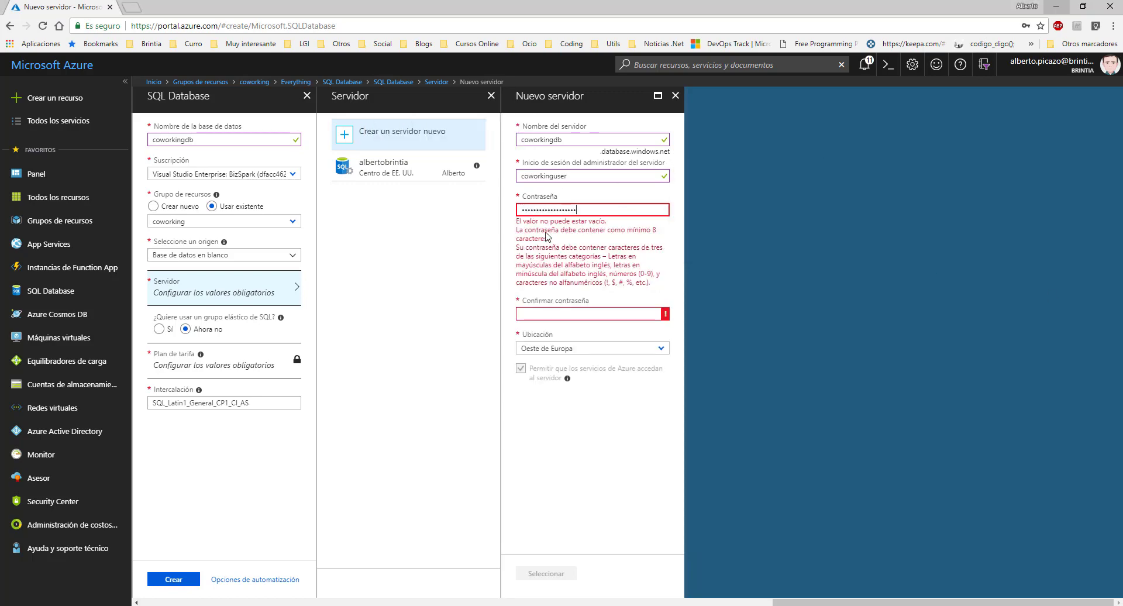
left_click(548, 244)
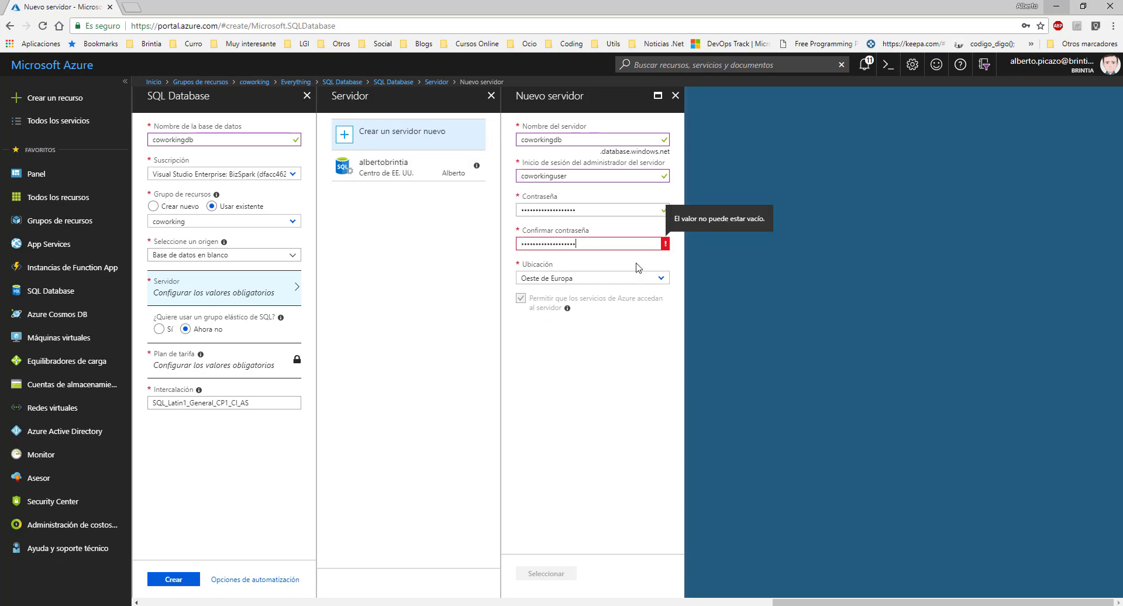
key("ctrl+v")
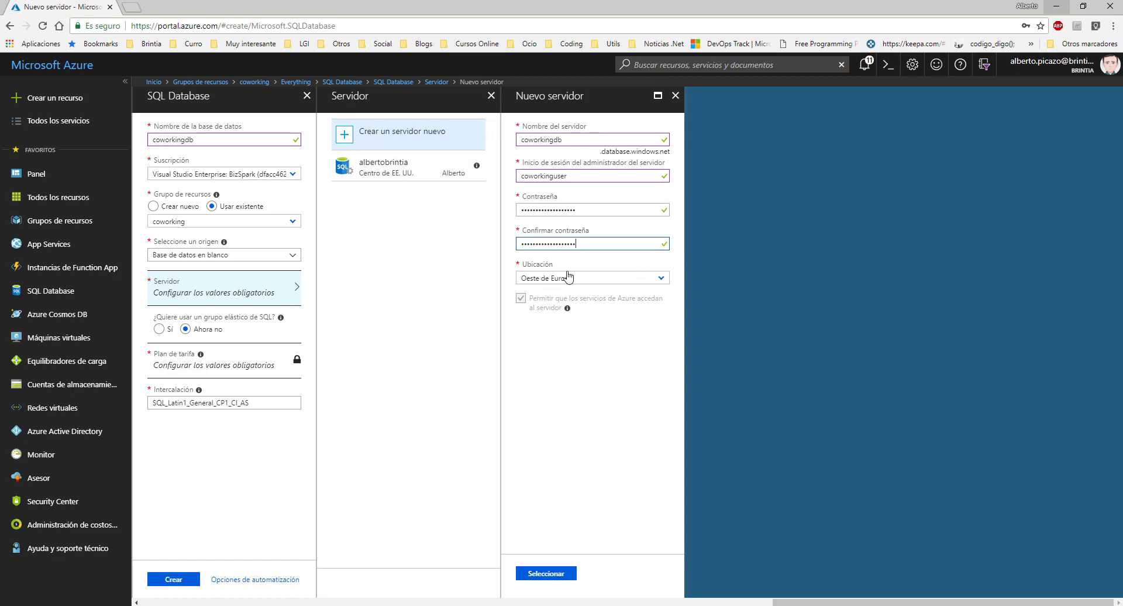
left_click(559, 574)
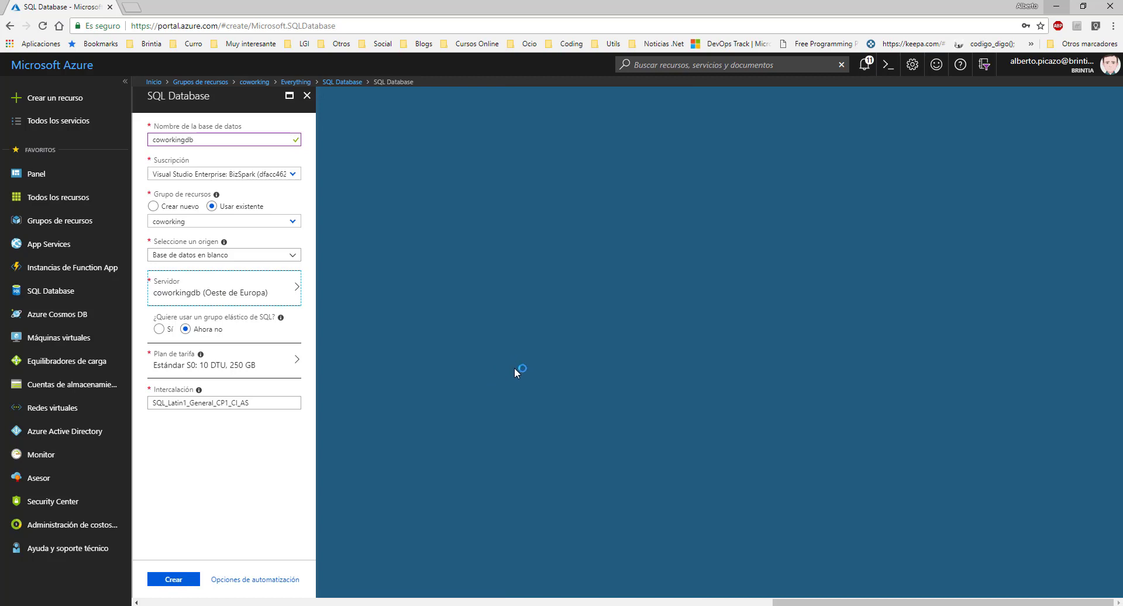
- Apply the Básico pricing tier (5 DTU, 2 GB max), dismissing the Novedades popup
left_click(255, 367)
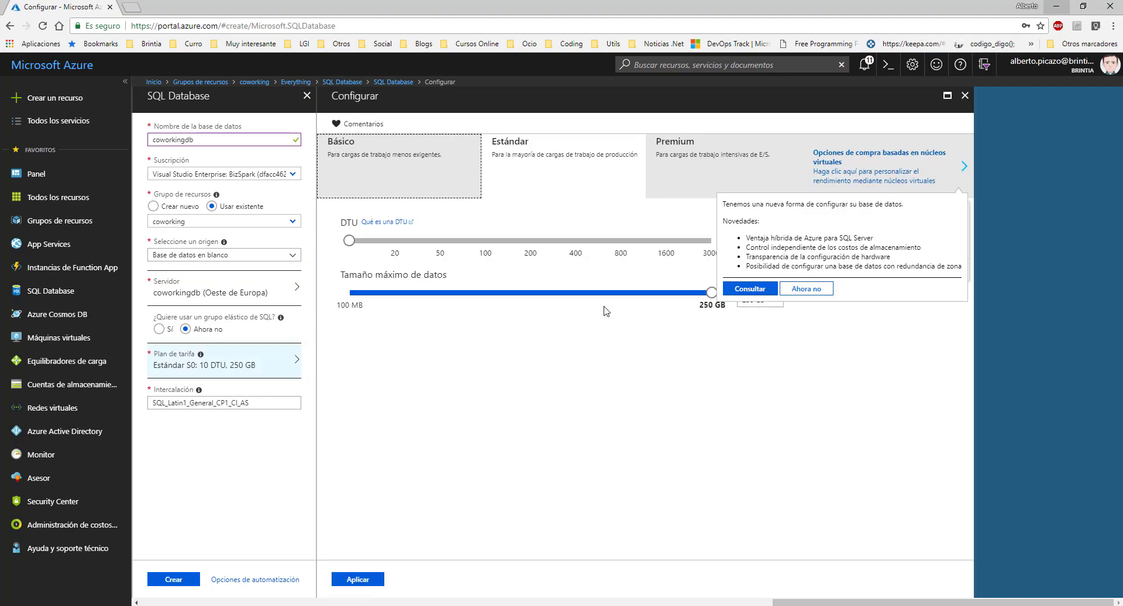
left_click(401, 197)
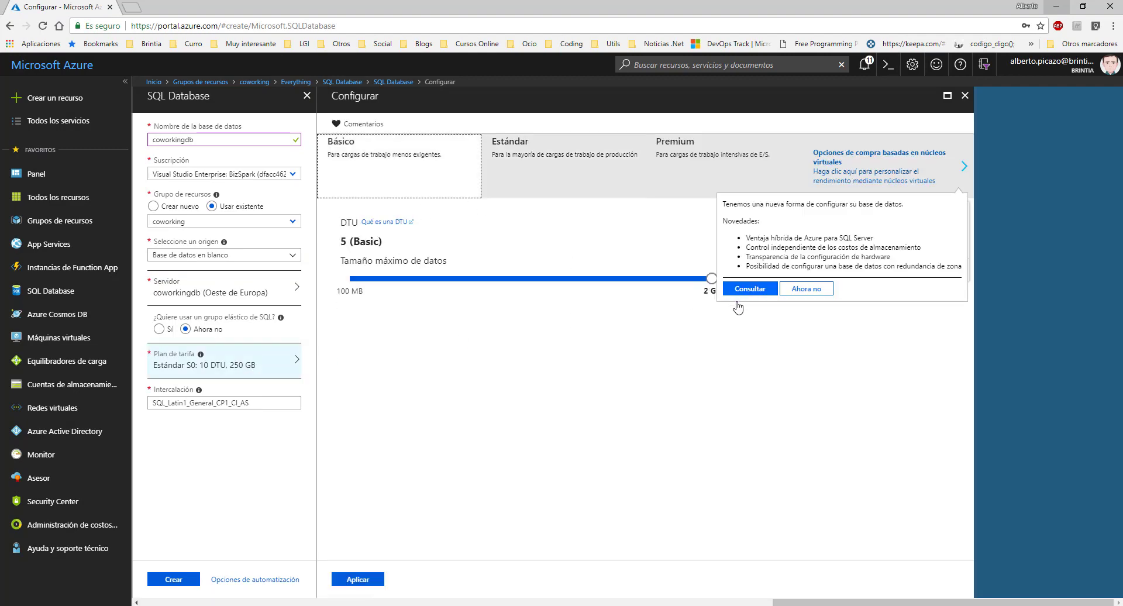
left_click(799, 289)
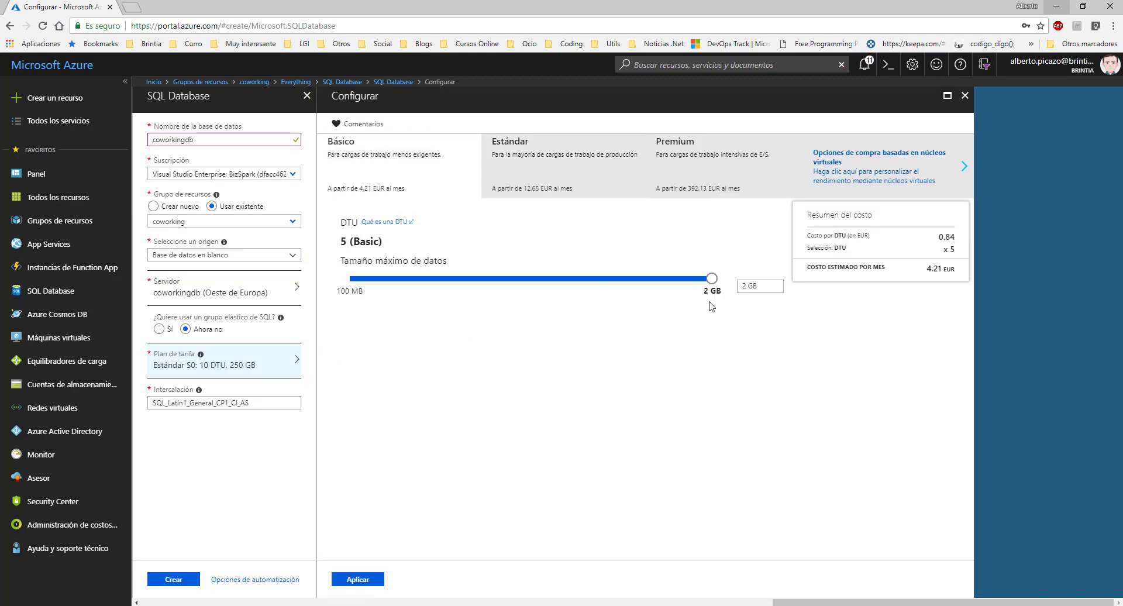
left_click(376, 587)
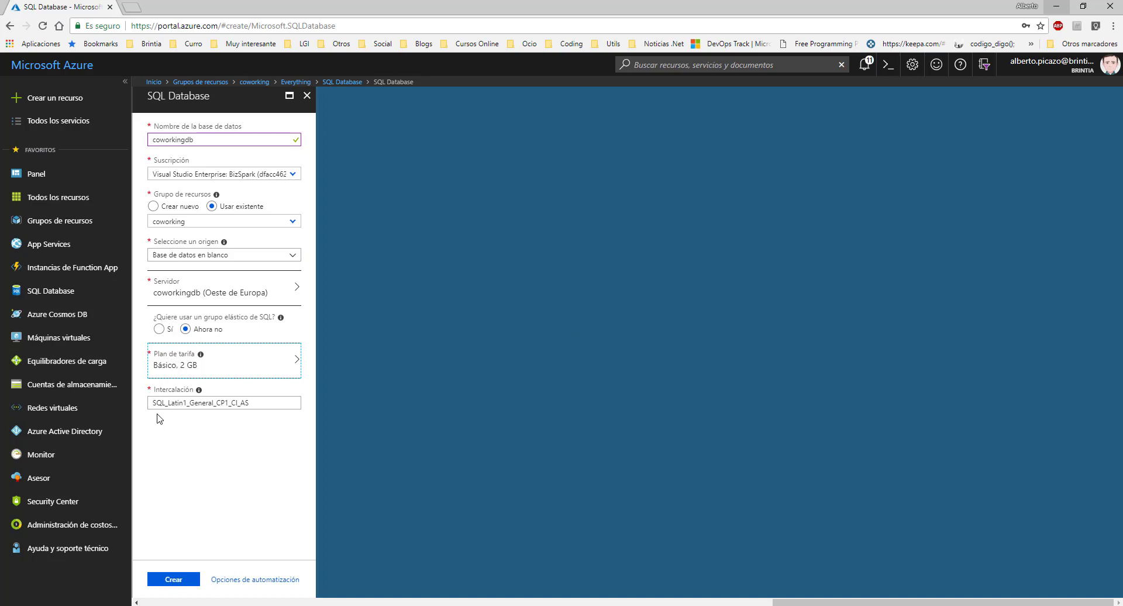
- Submit the coworkingdb database for creation and return to the Grupos de recursos list
left_click(174, 581)
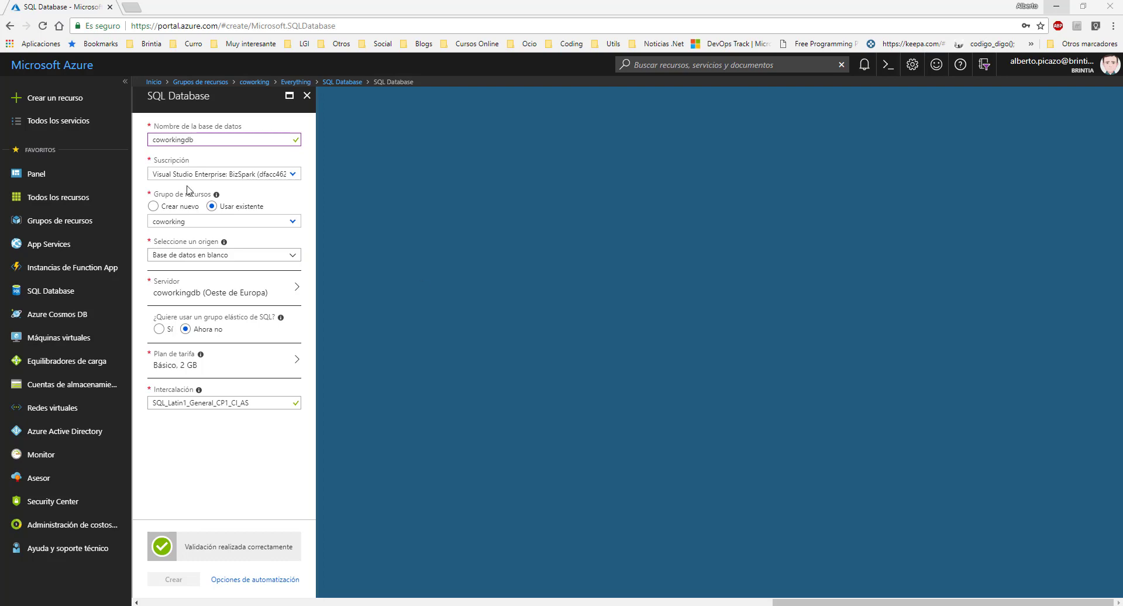
left_click(56, 229)
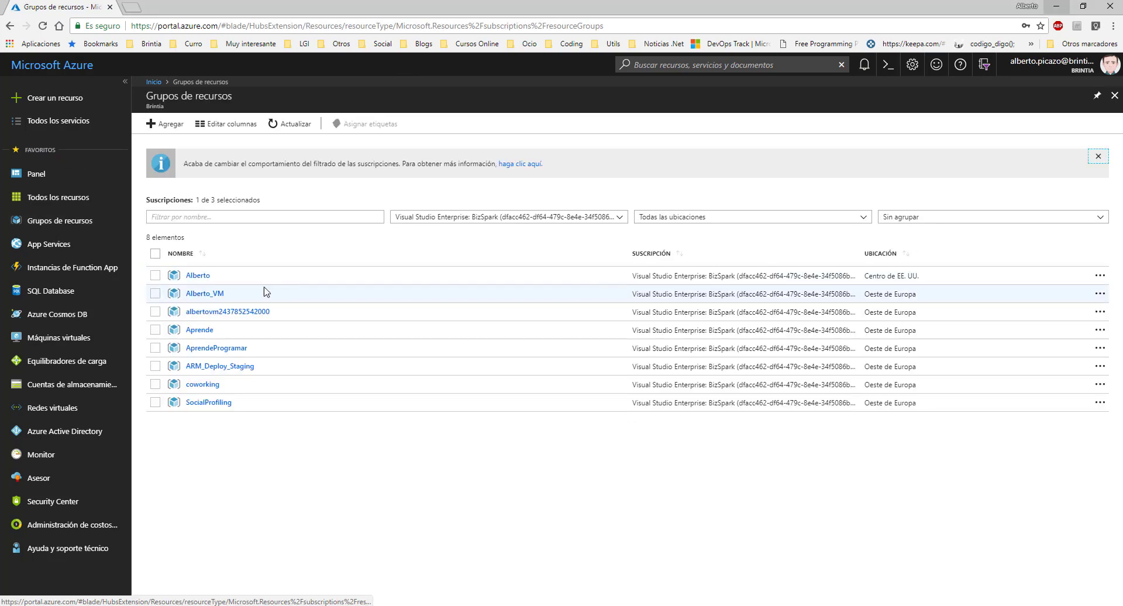
- Open the coworking group and confirm it lists the new coworkingdb SQL server and database
left_click(206, 386)
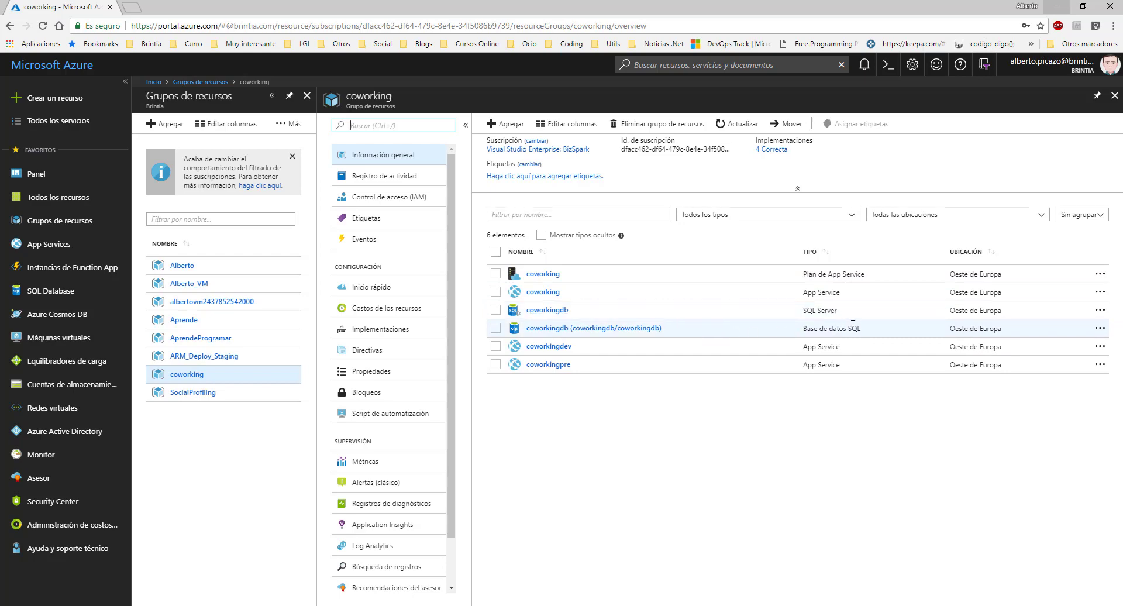
left_click(702, 325)
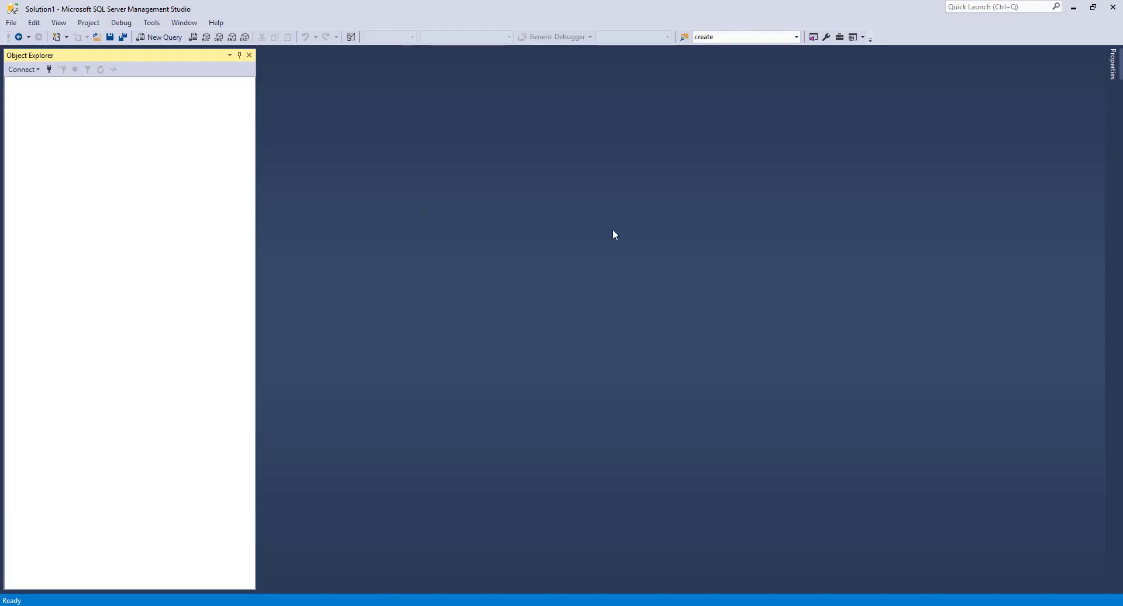
left_click(1068, 13)
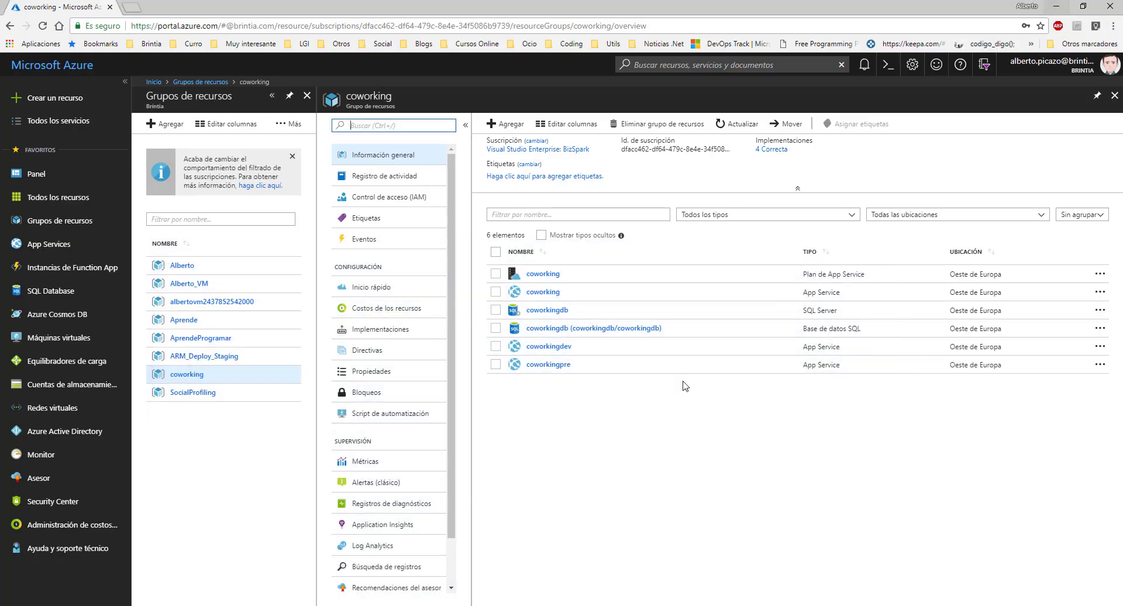
left_click(550, 346)
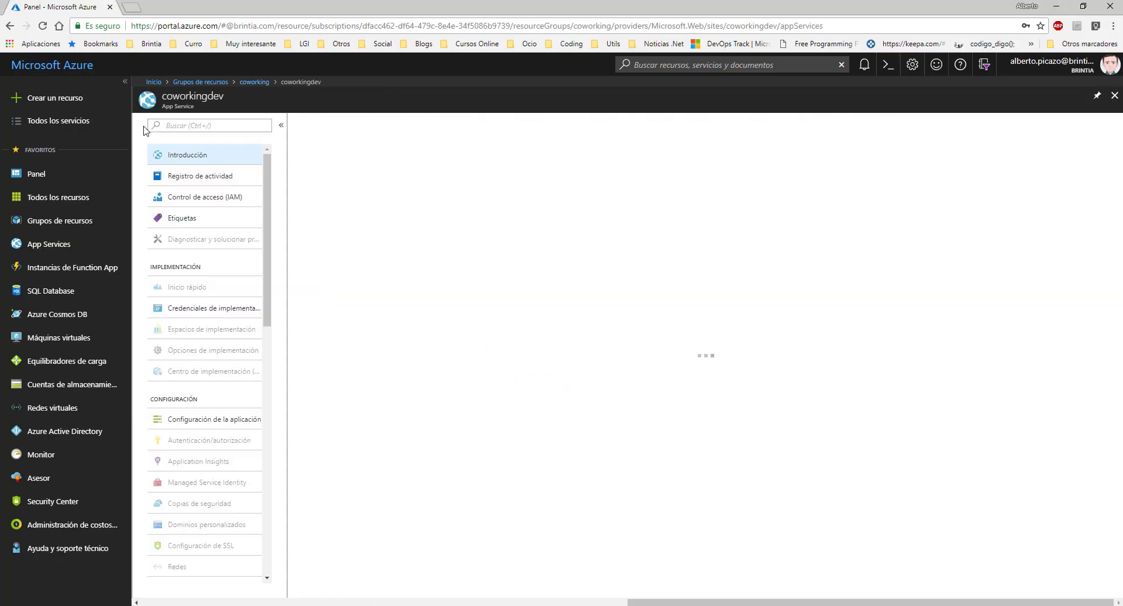
left_click(9, 25)
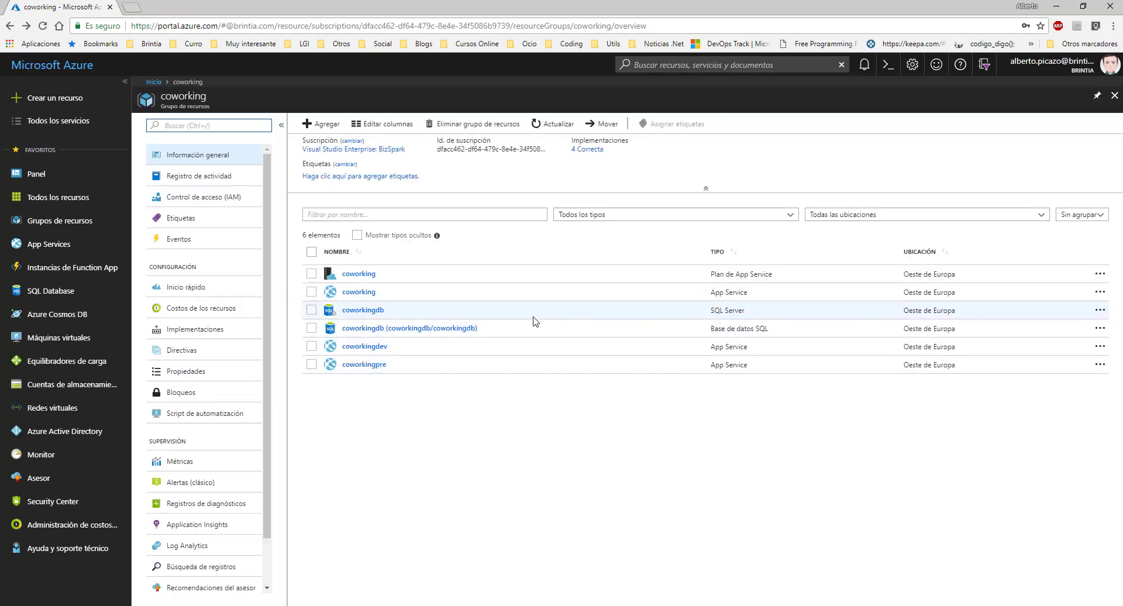
- Open coworkingdb's connection strings and select tcp:coworkingdb.database.windows.net,1433 in the ADO.NET string
left_click(366, 328)
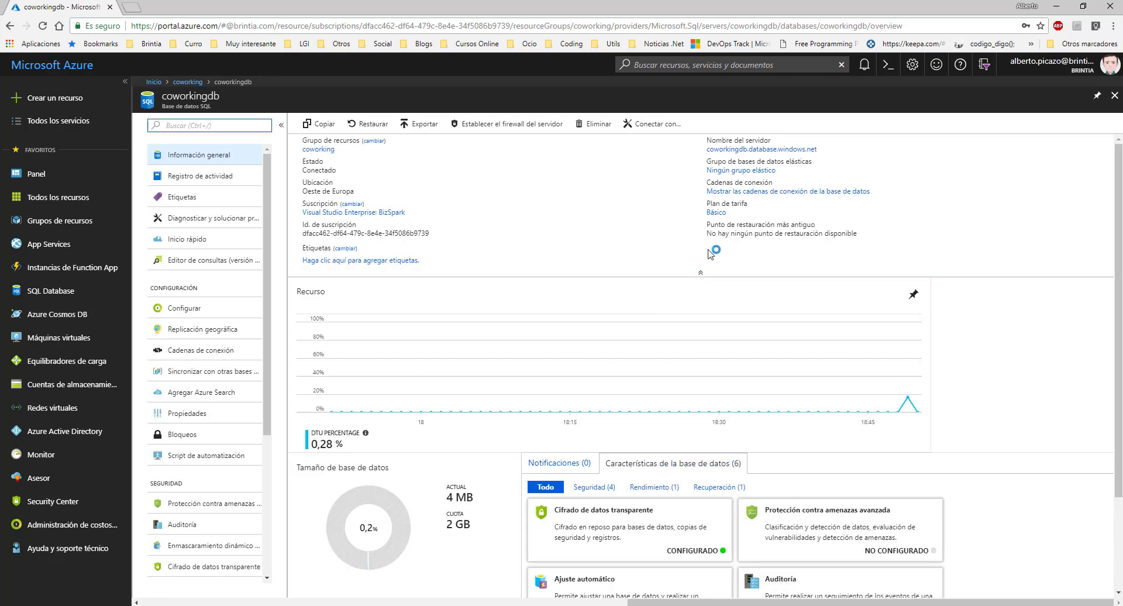
left_click(733, 195)
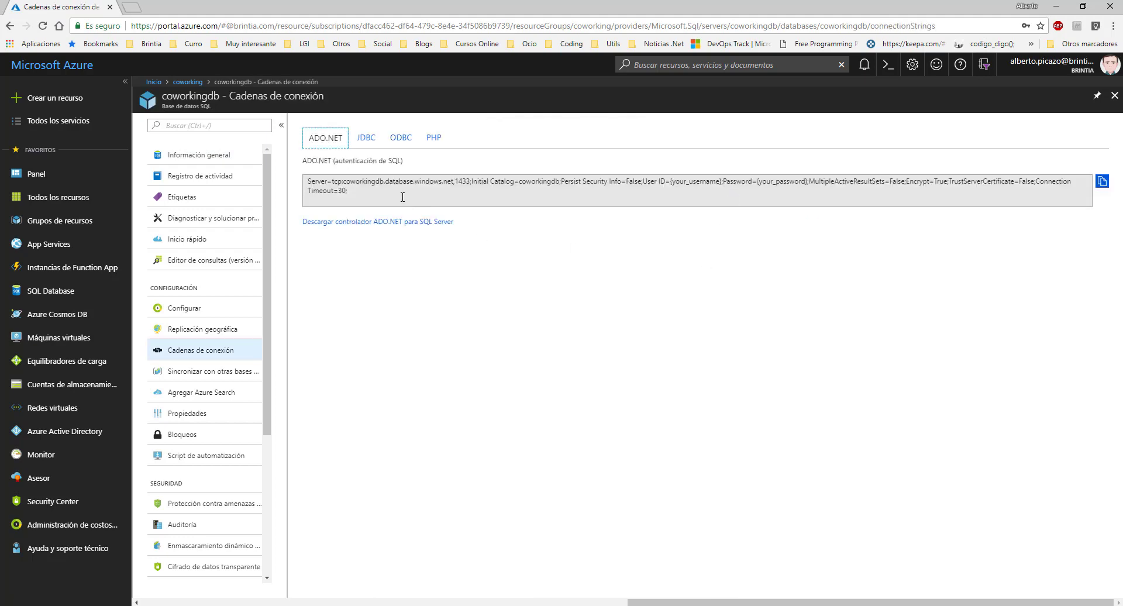
left_click(332, 181)
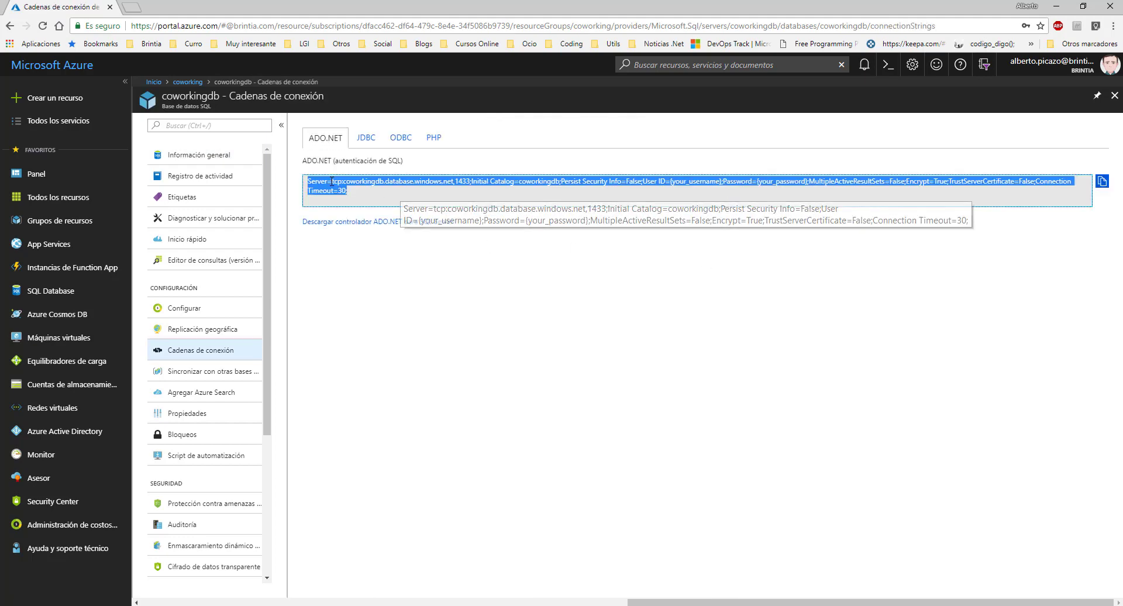
left_click(326, 182)
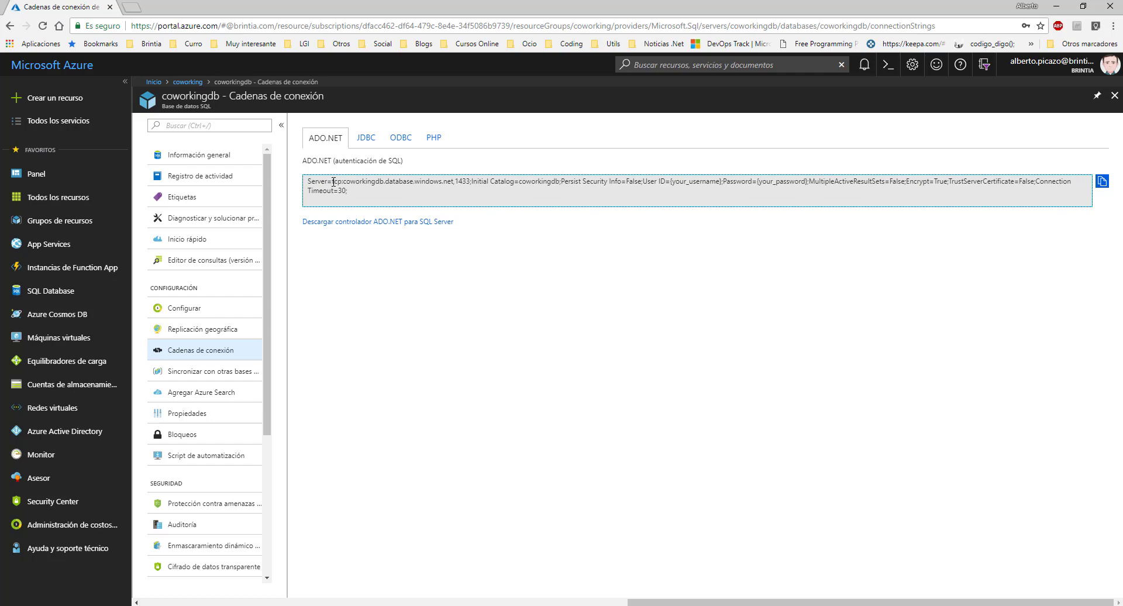
left_click_drag(333, 181, 722, 182)
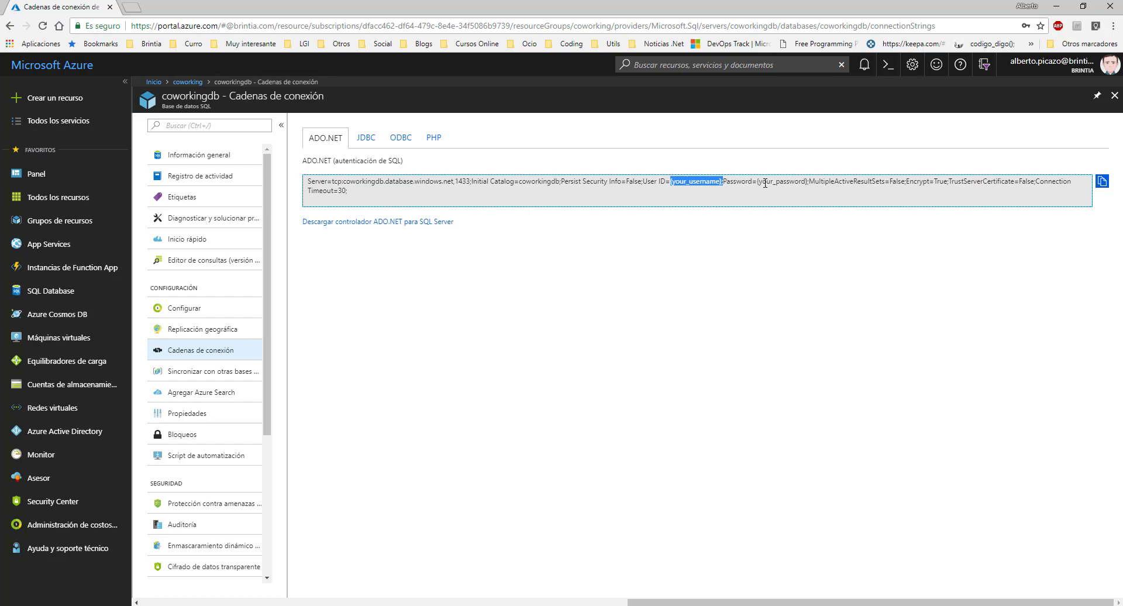
triple_click(358, 185)
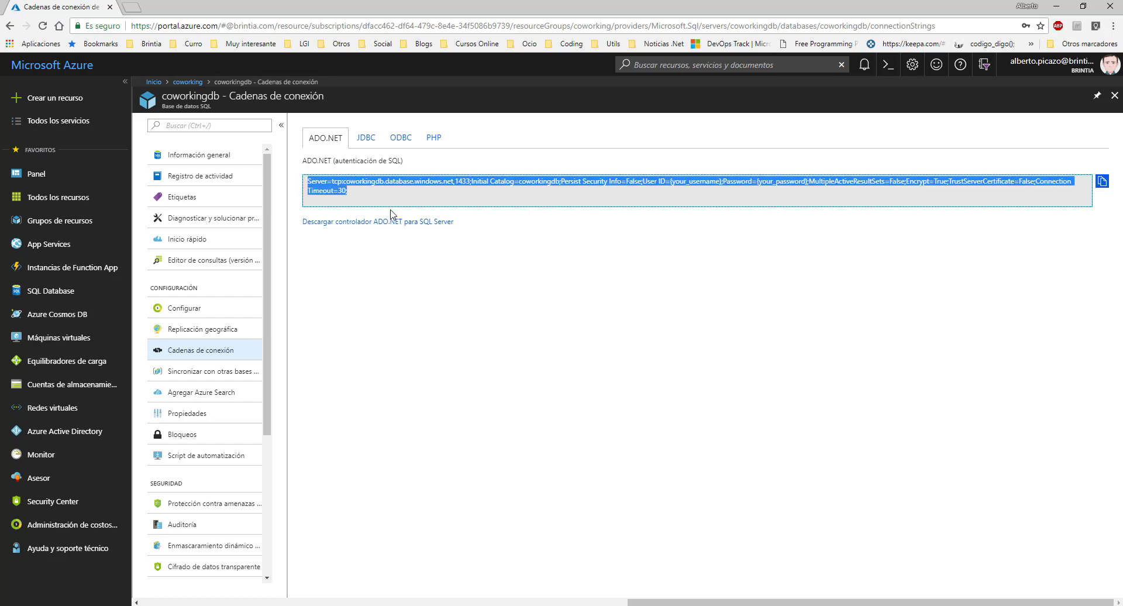
left_click(386, 200)
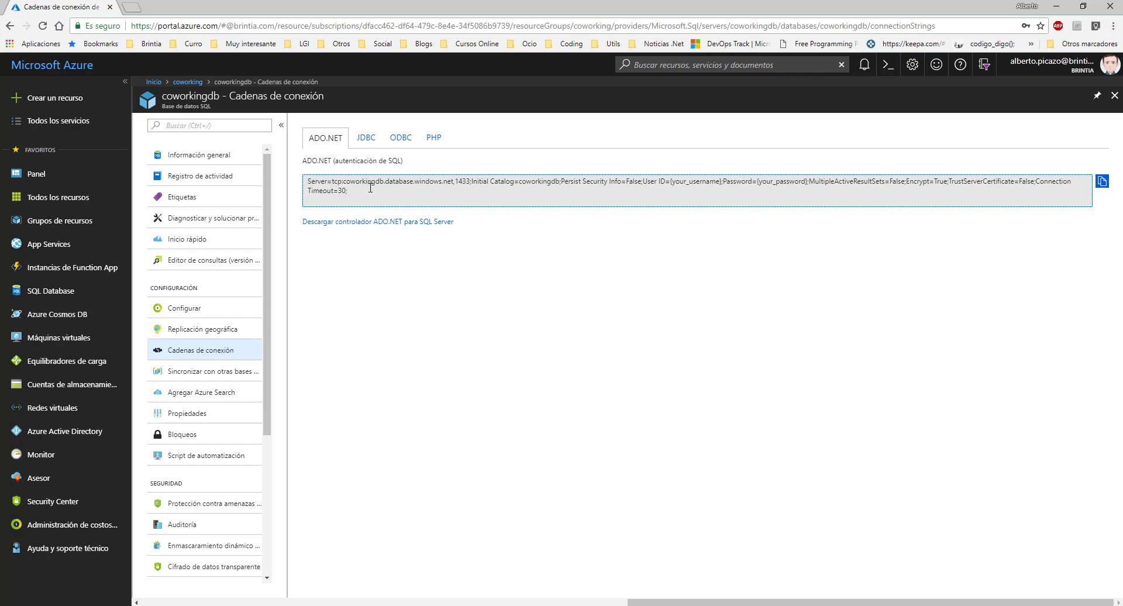
left_click_drag(332, 182, 470, 182)
key("ctrl+c")
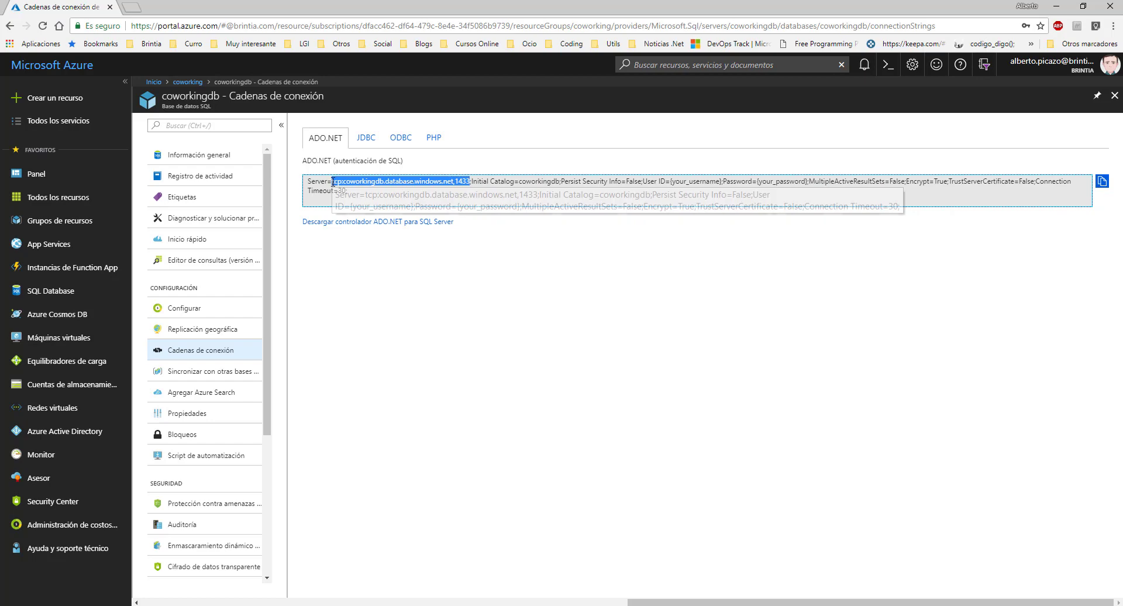
left_click_drag(475, 181, 472, 181)
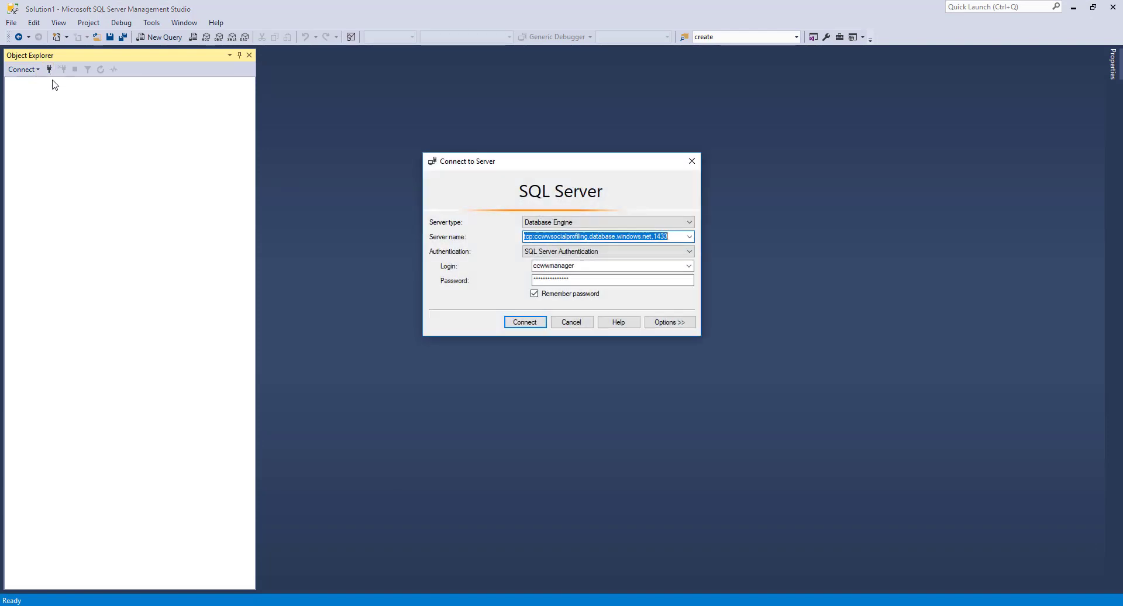
- Connect to the coworkingdb server address with the SQL login and remembered password
key("ctrl+v")
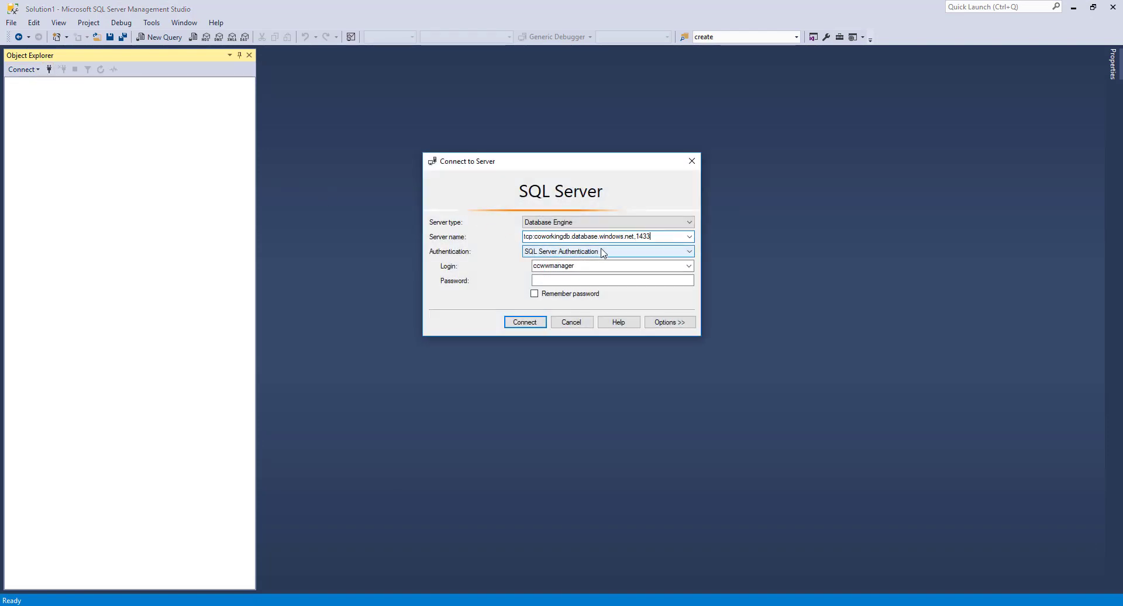
left_click_drag(574, 267, 526, 268)
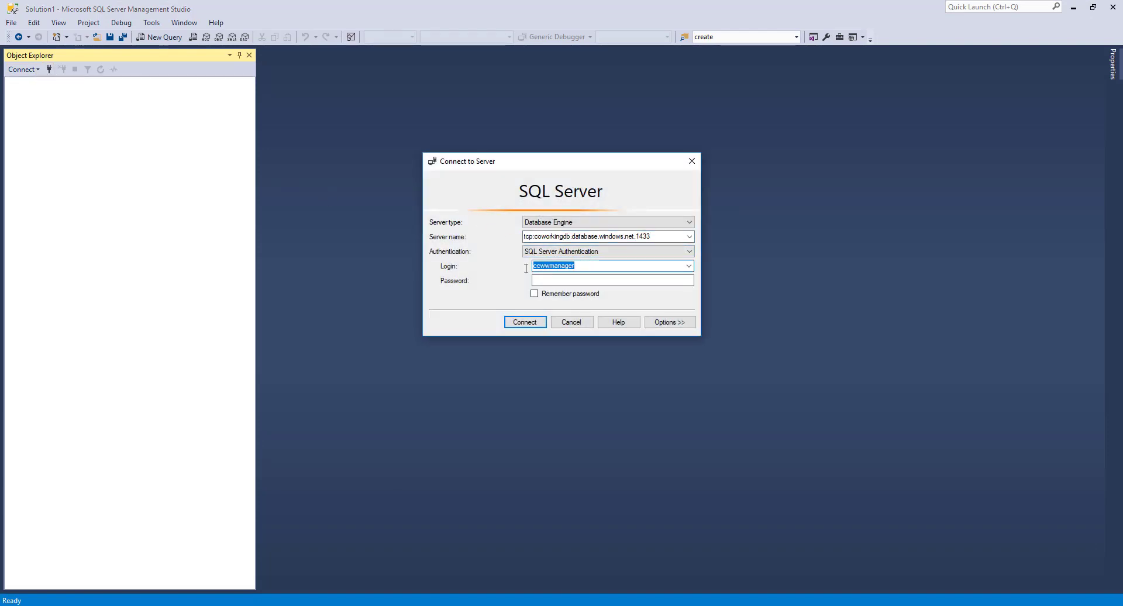
type("coworking")
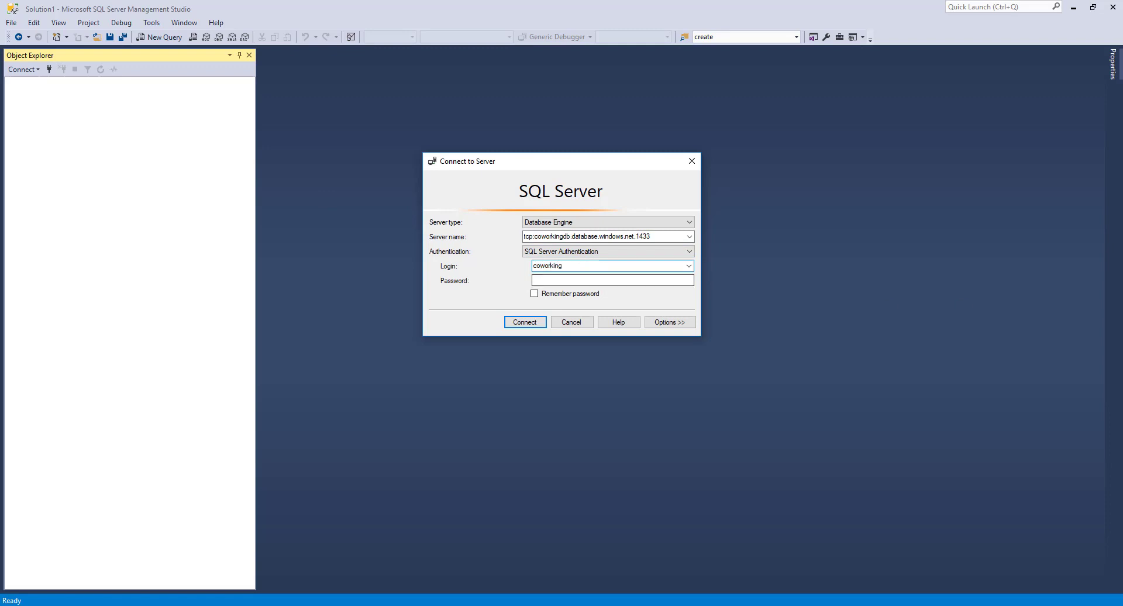
key("alt+Tab")
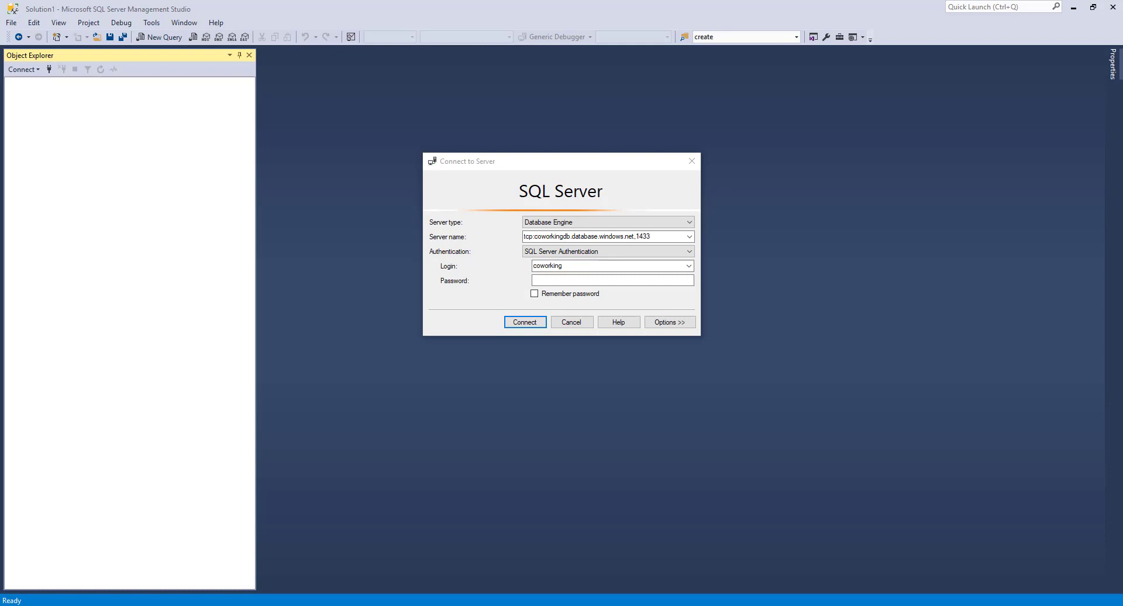
left_click(602, 281)
key("ctrl+v")
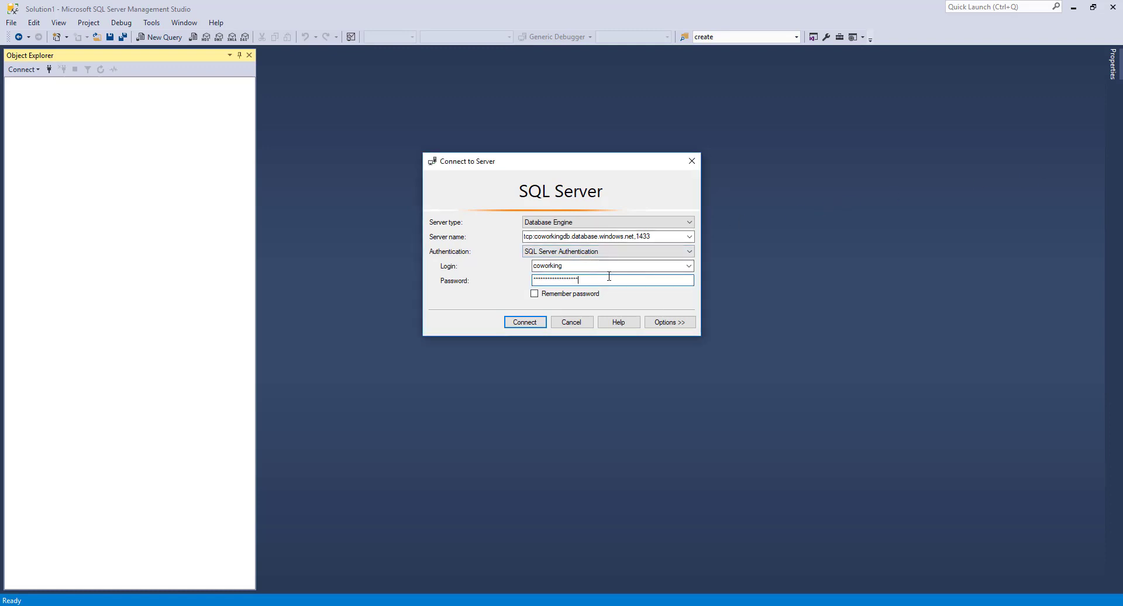
left_click(546, 294)
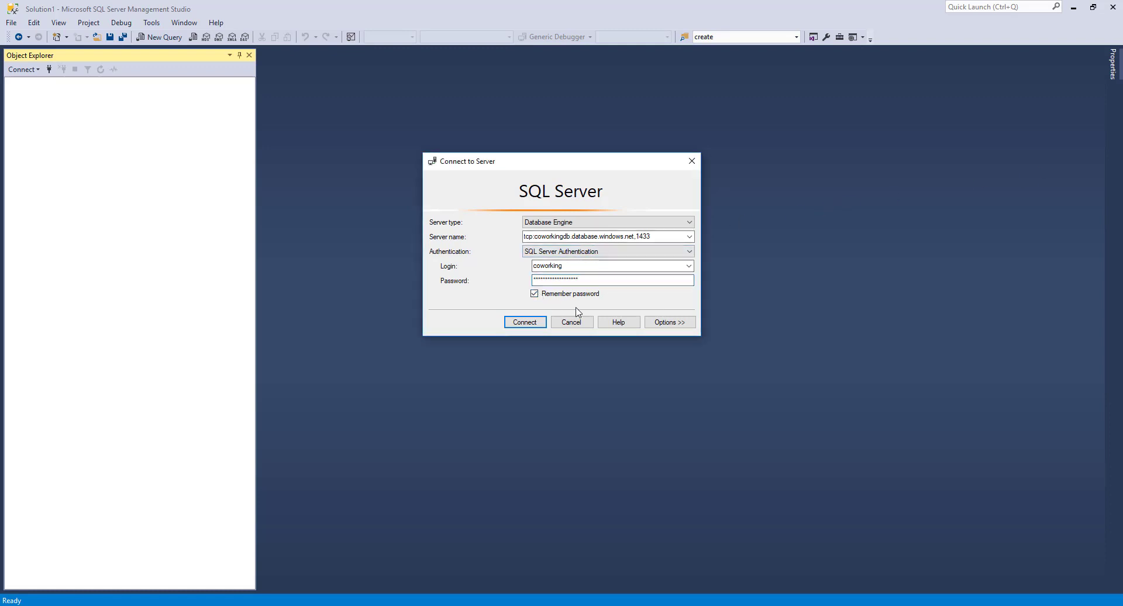
left_click(523, 321)
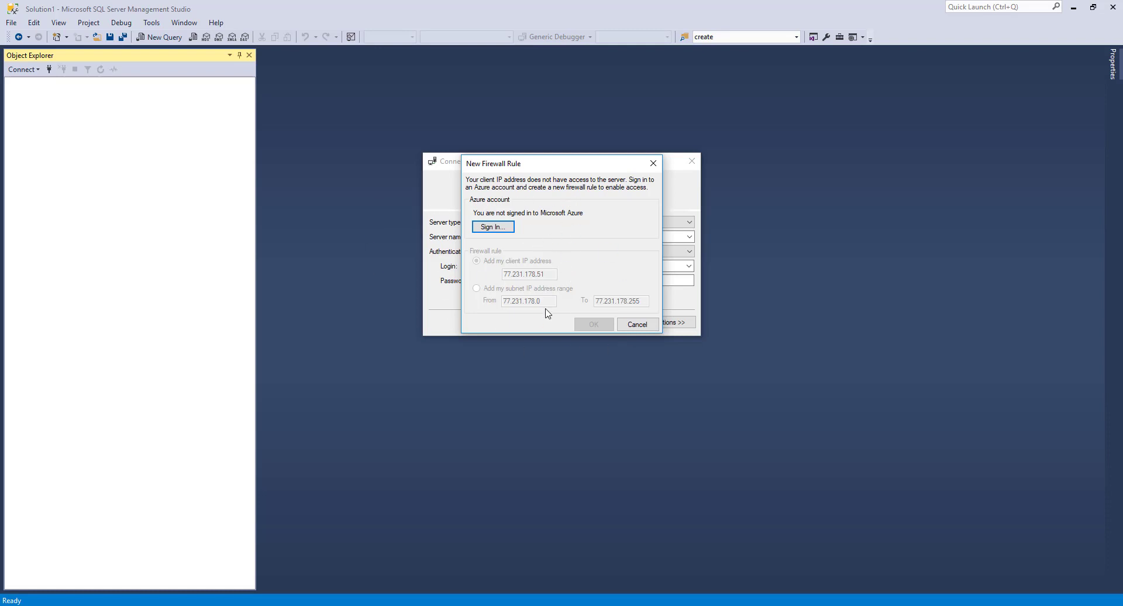
left_click(495, 228)
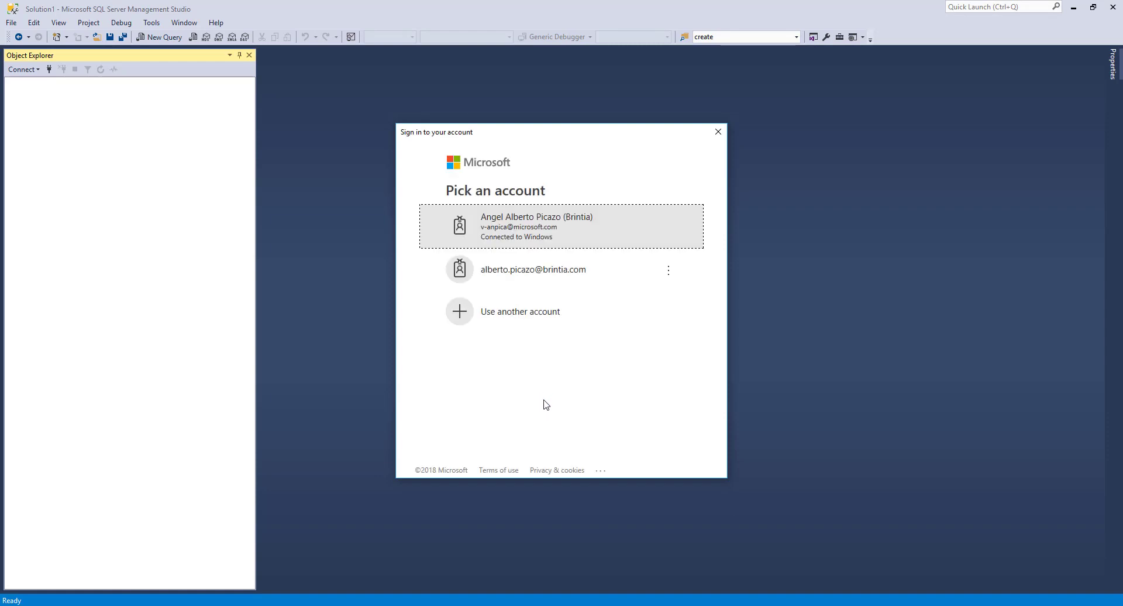
left_click(596, 281)
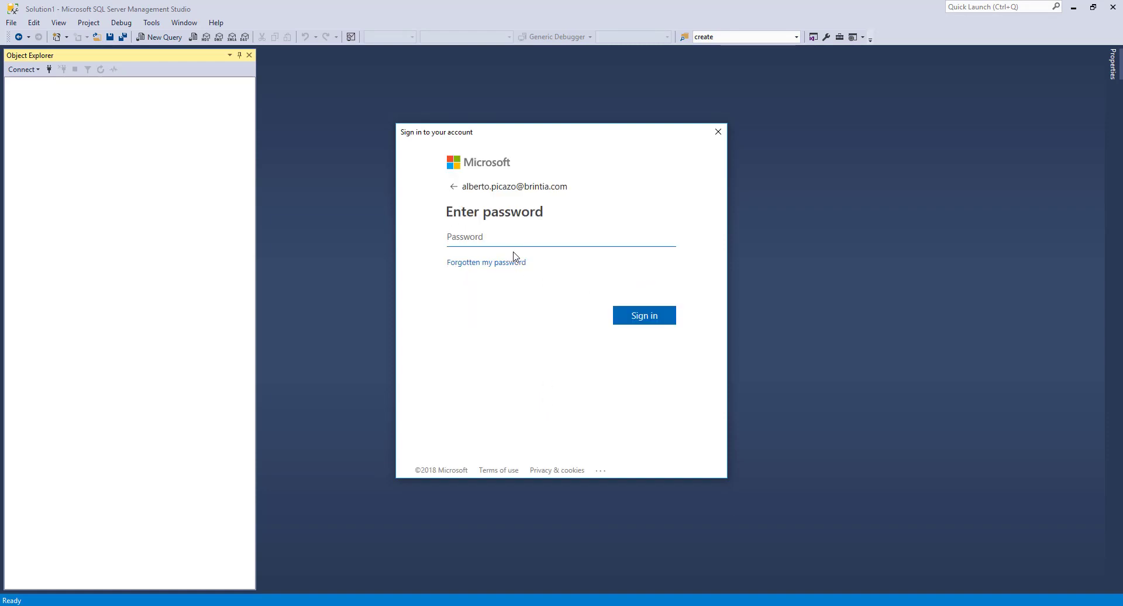
type("********")
left_click(646, 317)
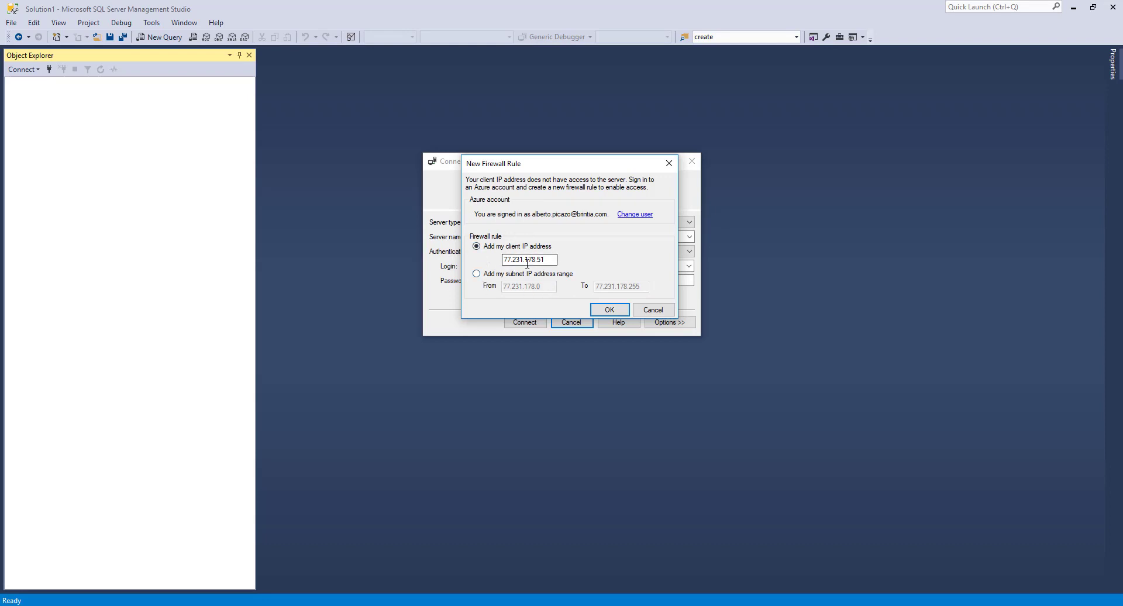
left_click(607, 308)
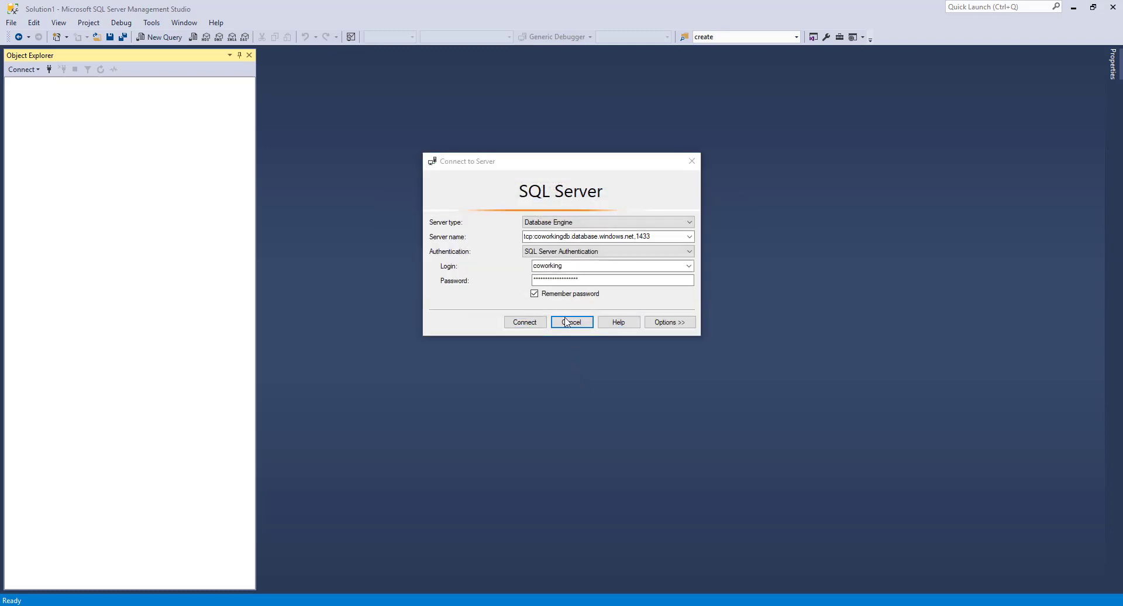
left_click(525, 323)
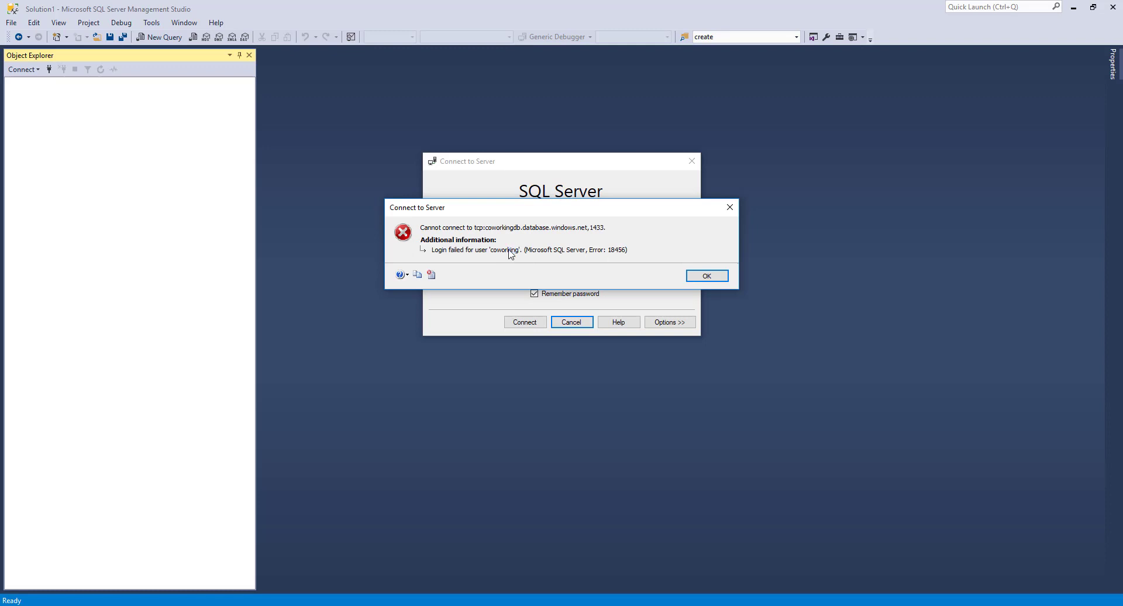
left_click_drag(520, 213, 535, 353)
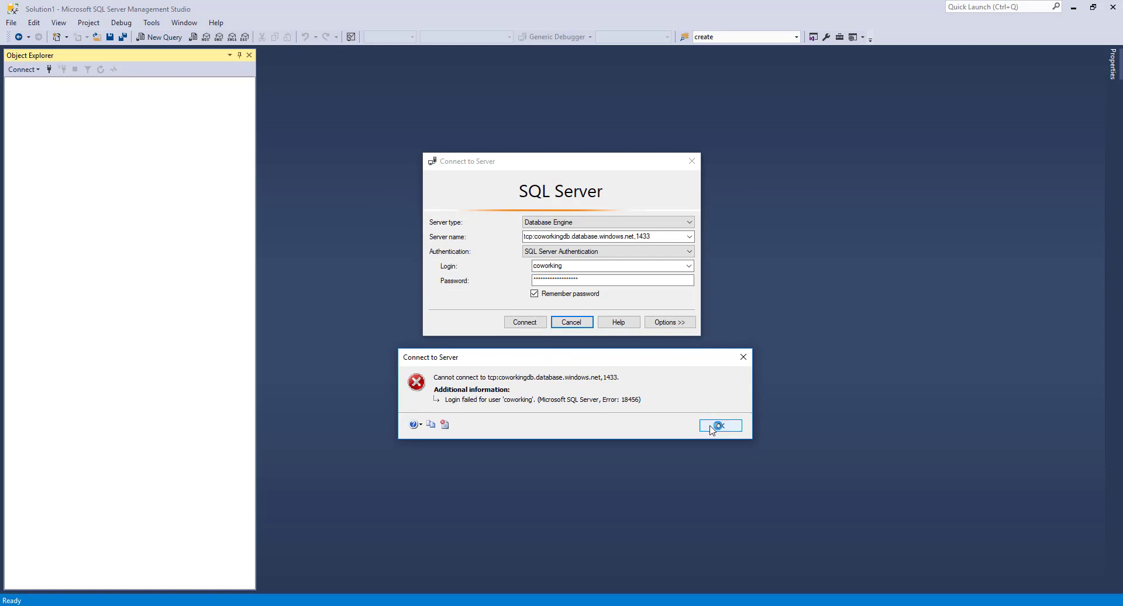
left_click(571, 271)
left_click(713, 427)
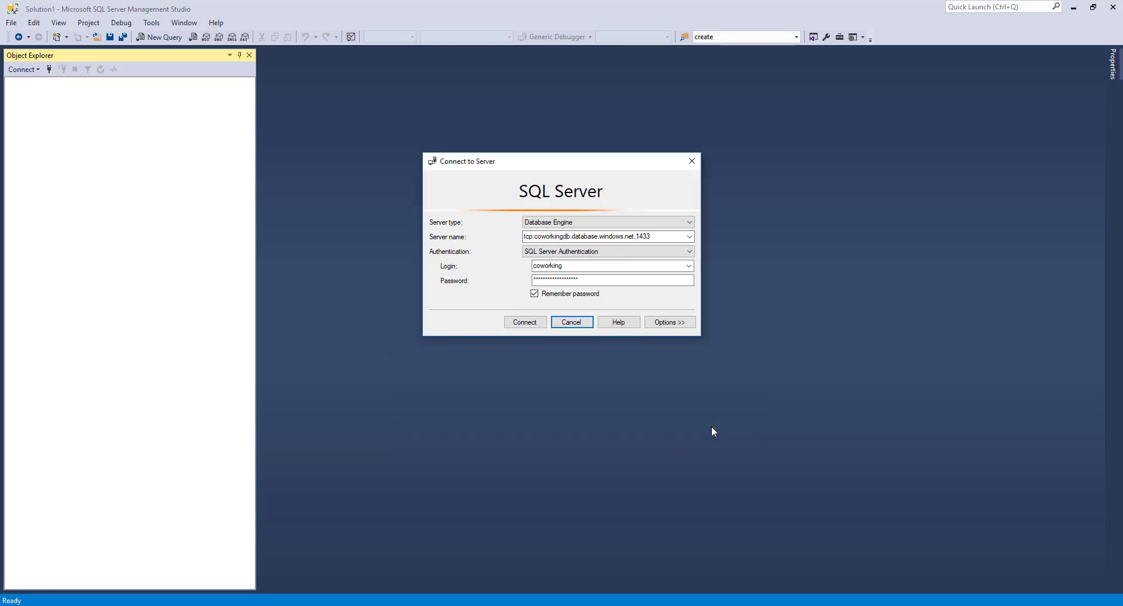
left_click(533, 323)
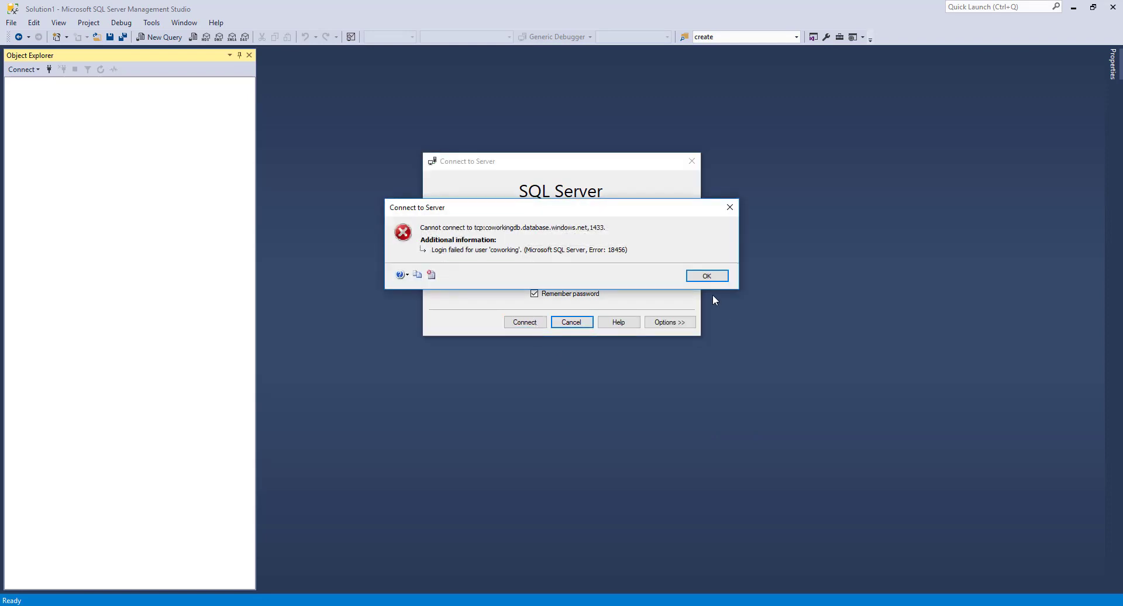
left_click(710, 277)
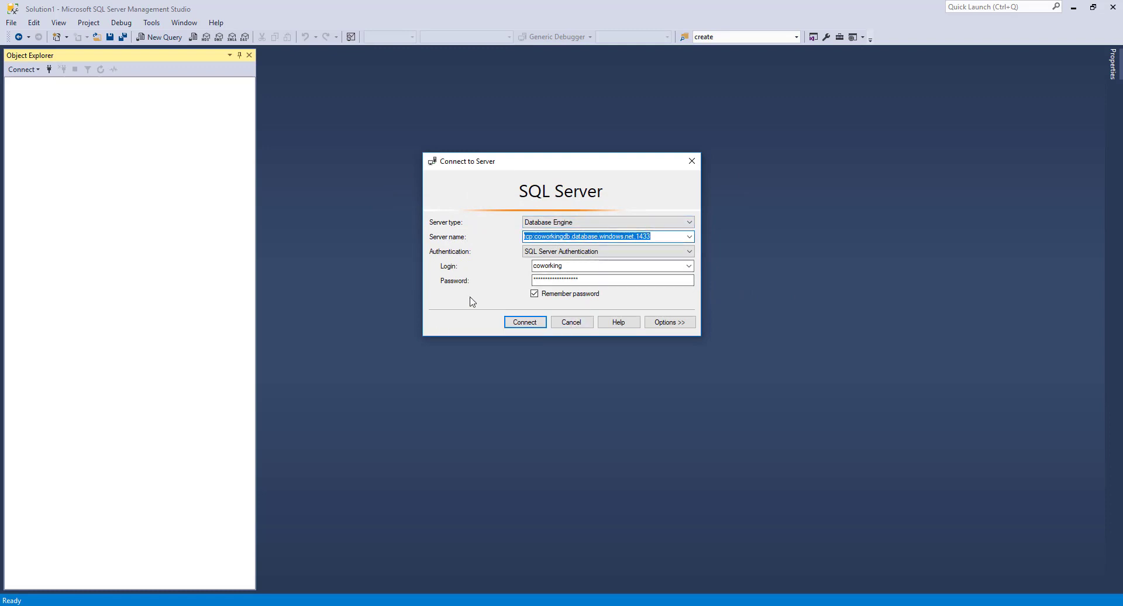
- Connect, widen Object Explorer, expand Databases > coworkingdb > Tables, then return to the Chrome window
key("Return")
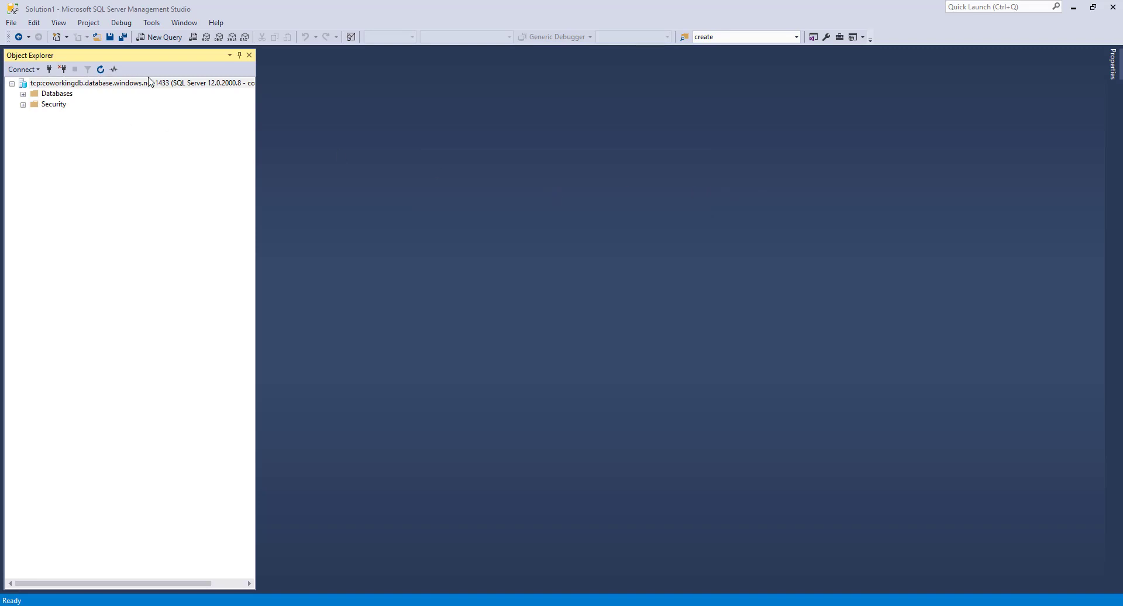
left_click_drag(258, 111, 344, 111)
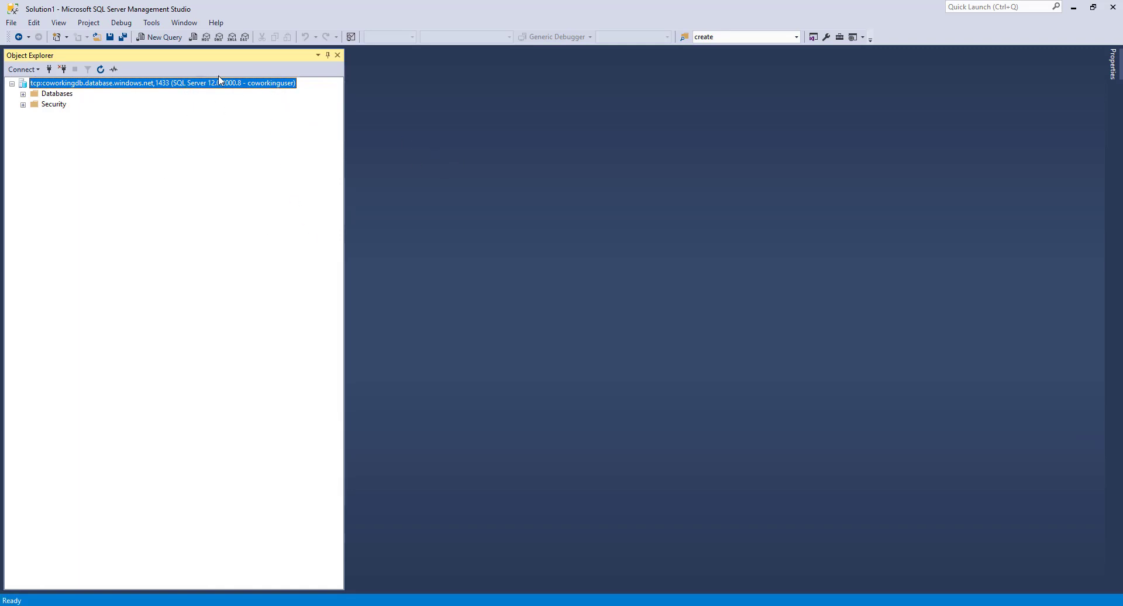
left_click(23, 94)
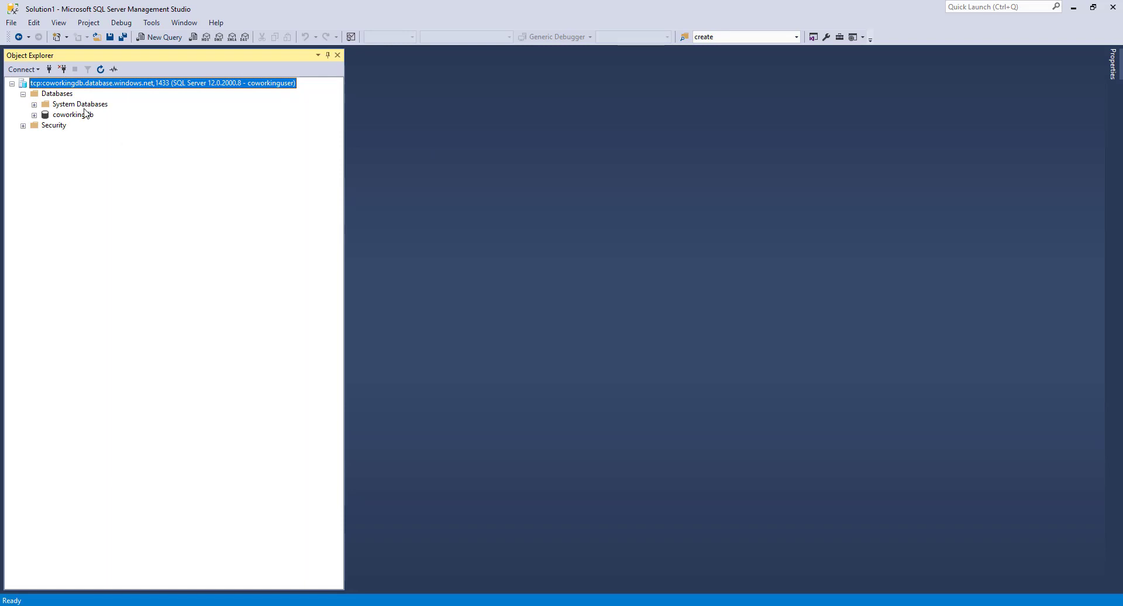
left_click(34, 114)
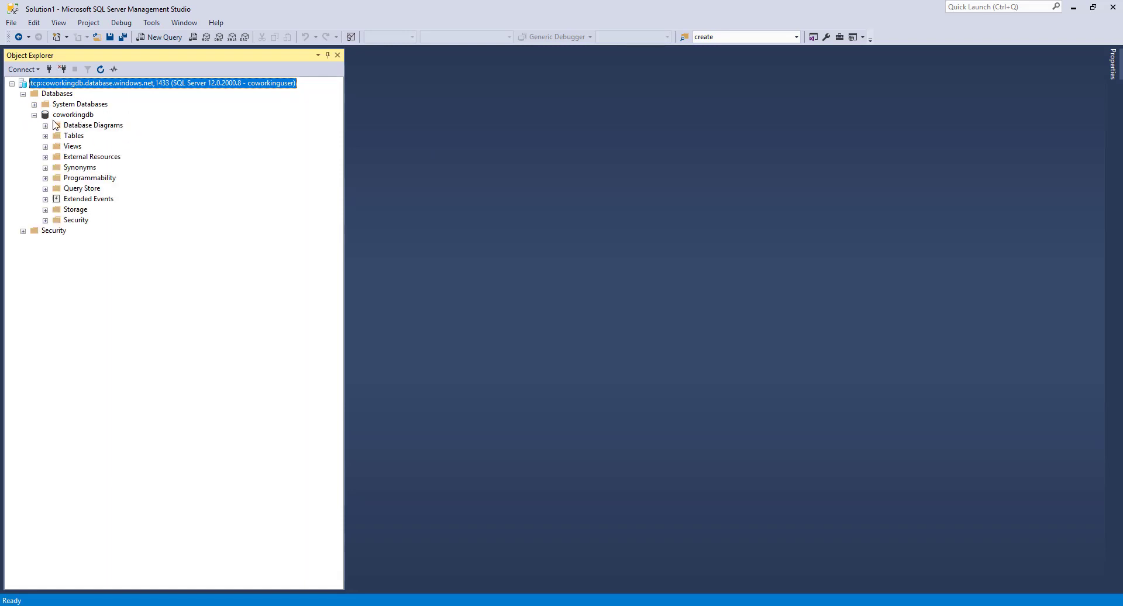
left_click(72, 136)
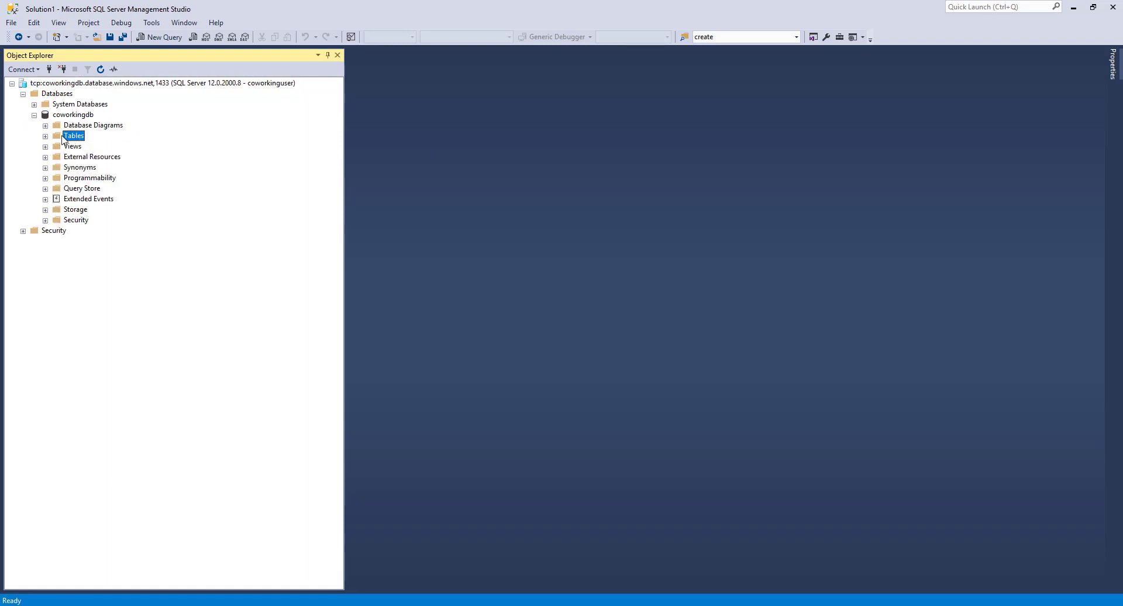
left_click(45, 135)
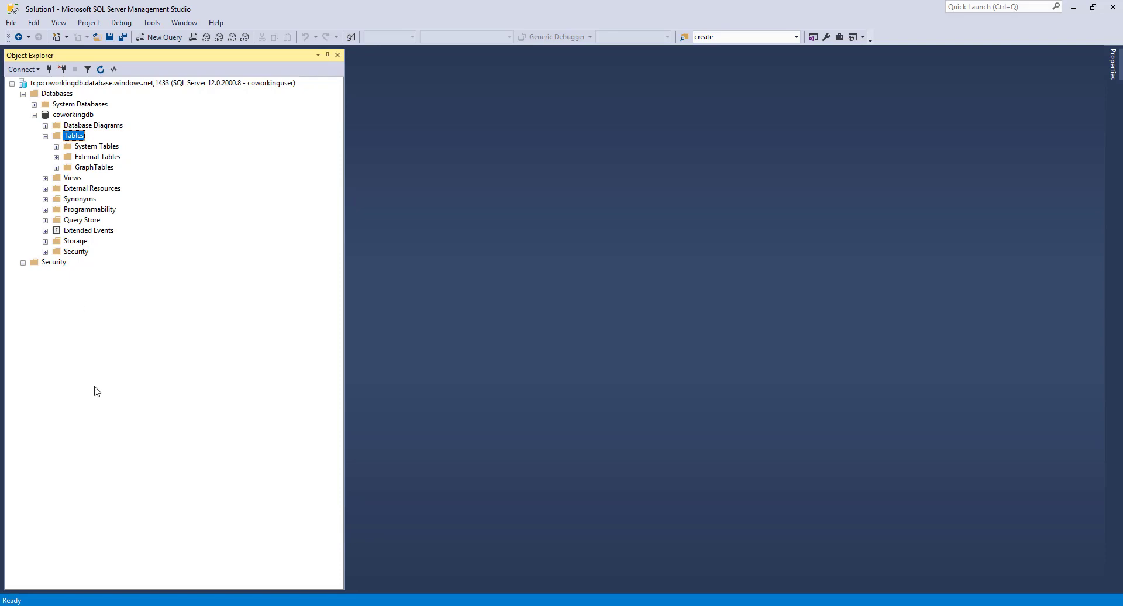
mouse_move(127, 600)
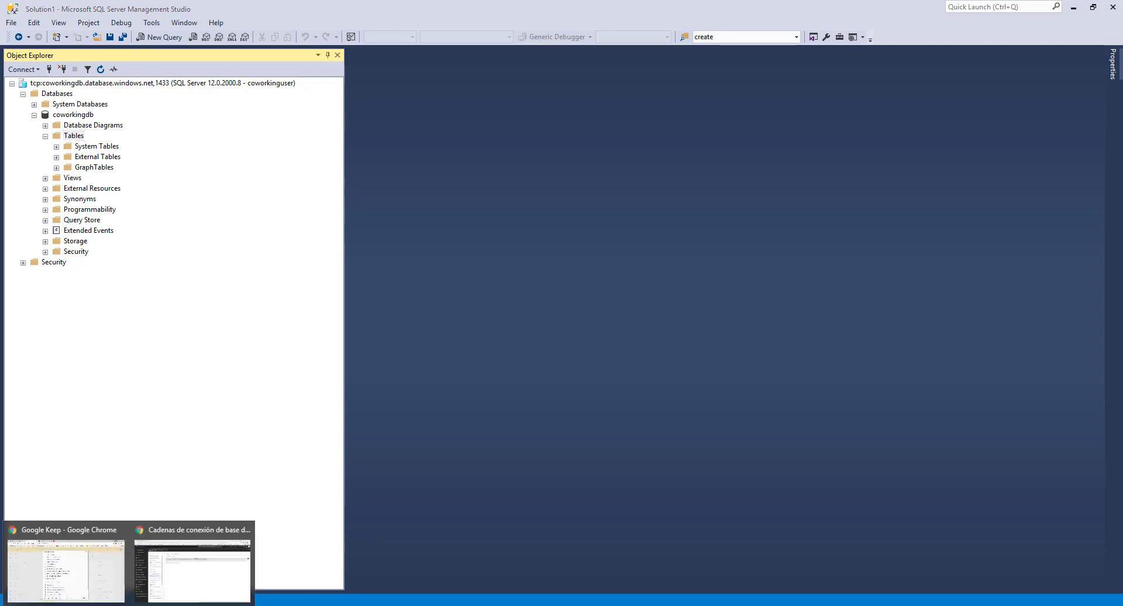
left_click(170, 566)
- Look over the JDBC connection string for coworkingdb, then return to the SSMS window
left_click(525, 186)
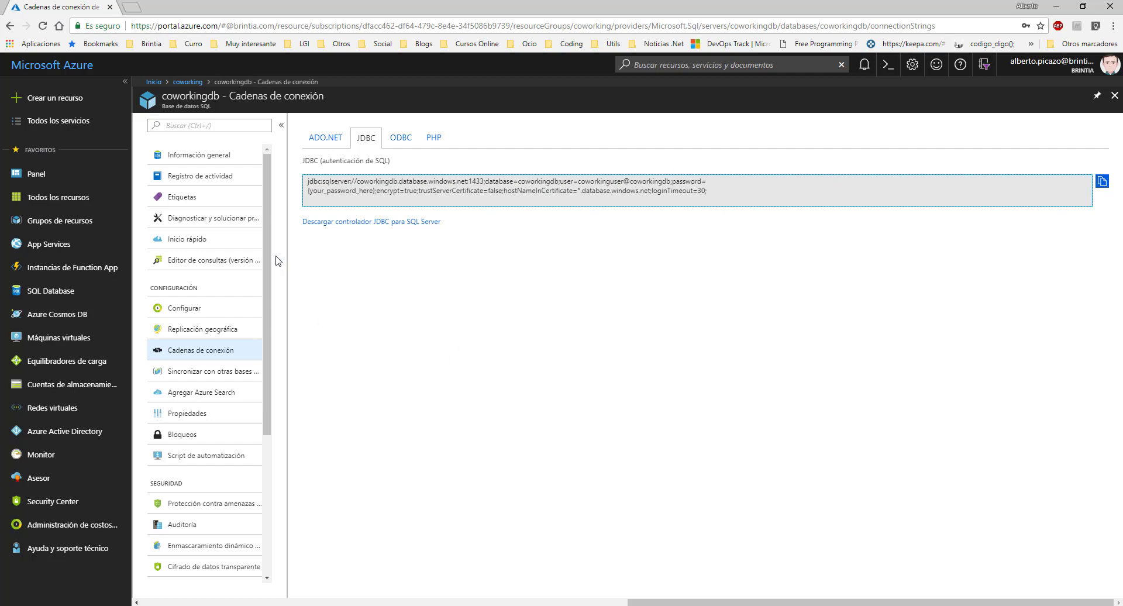
mouse_move(267, 329)
left_mouse_down()
mouse_move(269, 344)
mouse_move(267, 328)
left_mouse_up()
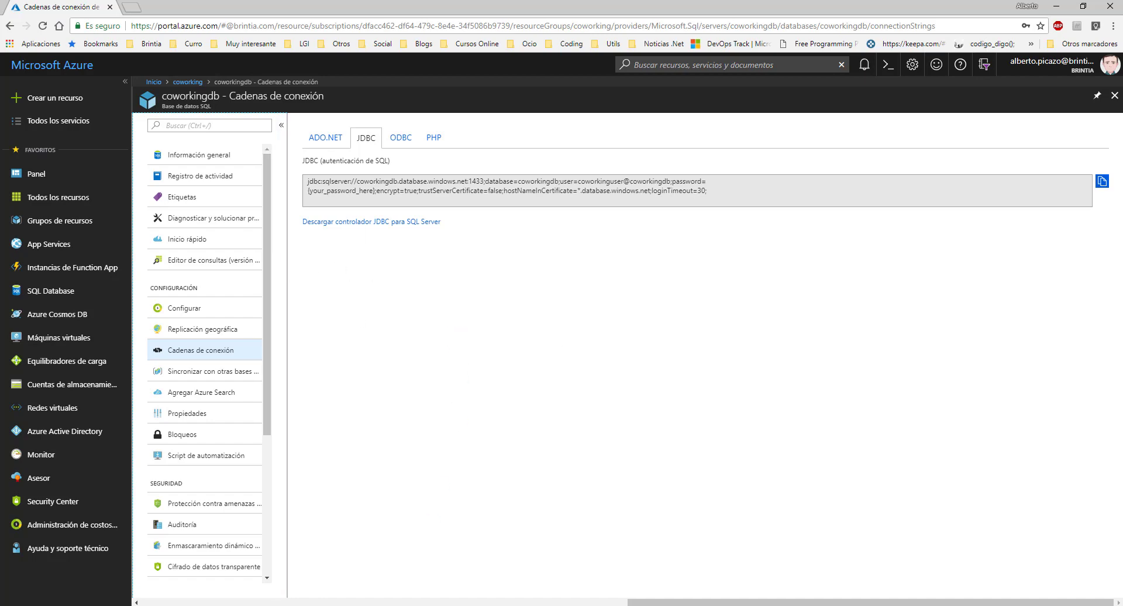
key("alt+Tab")
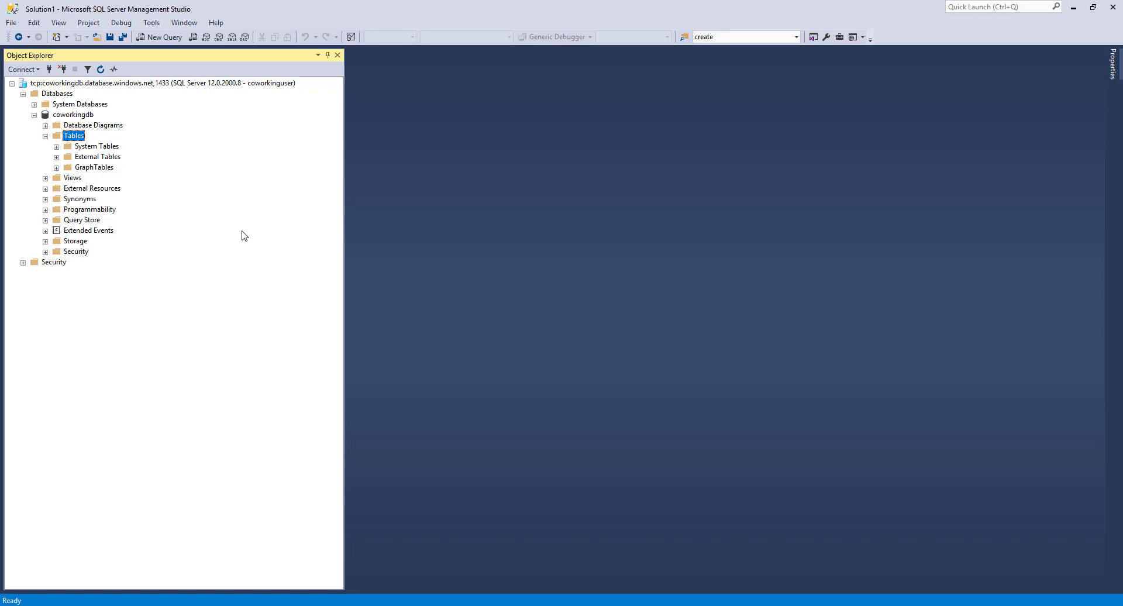
left_click(69, 83)
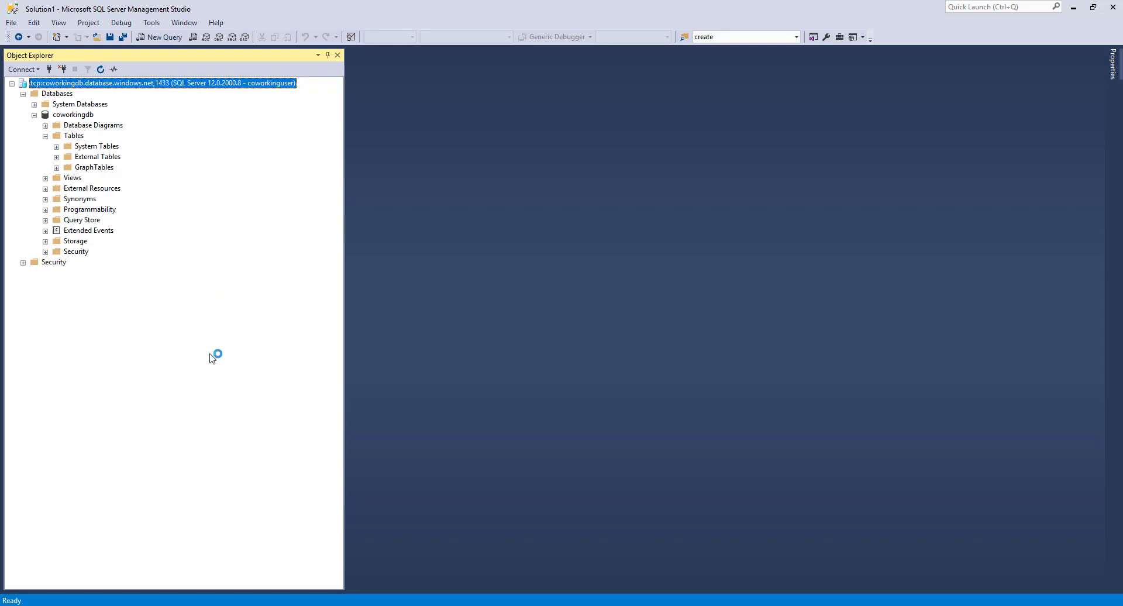